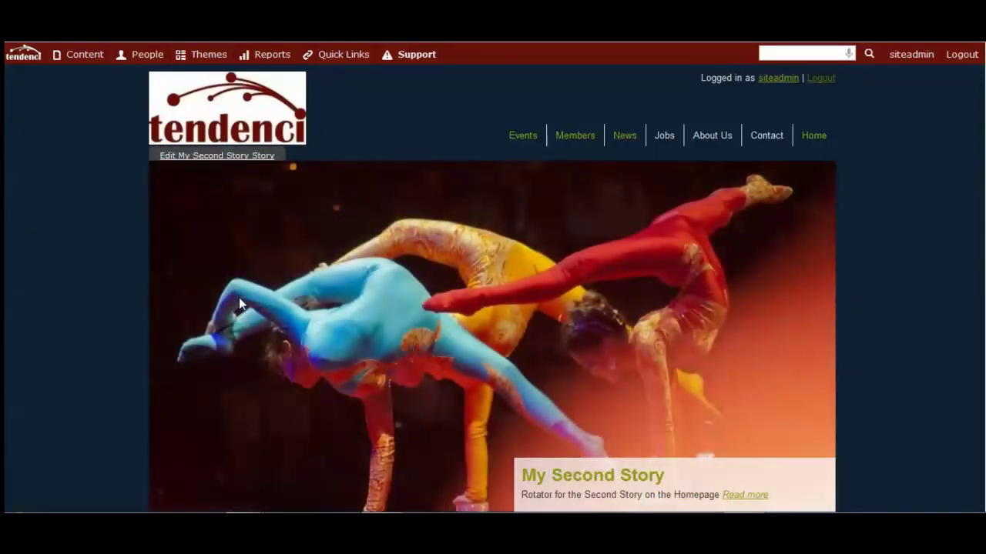
- Open the form for adding a new page to the site
mouse_move(89, 62)
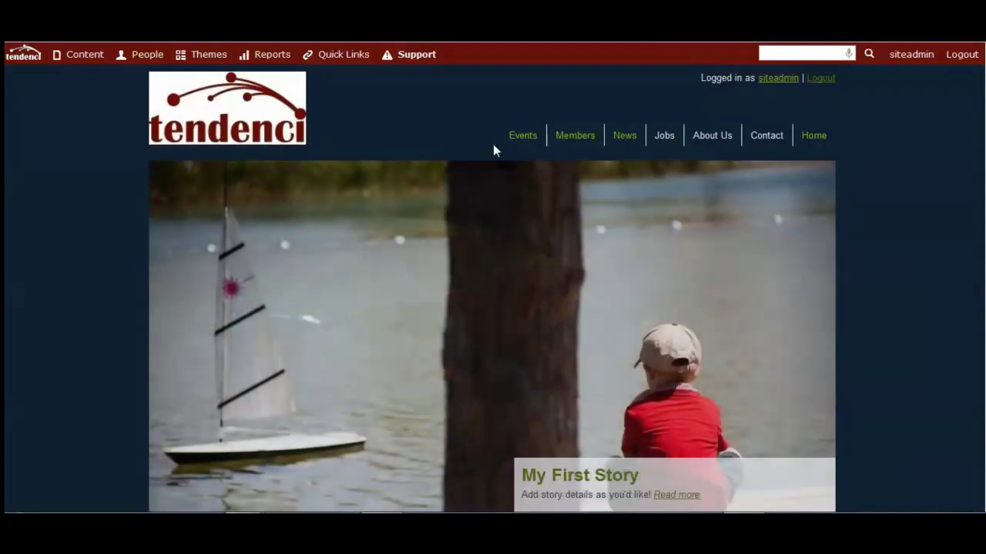
mouse_move(528, 139)
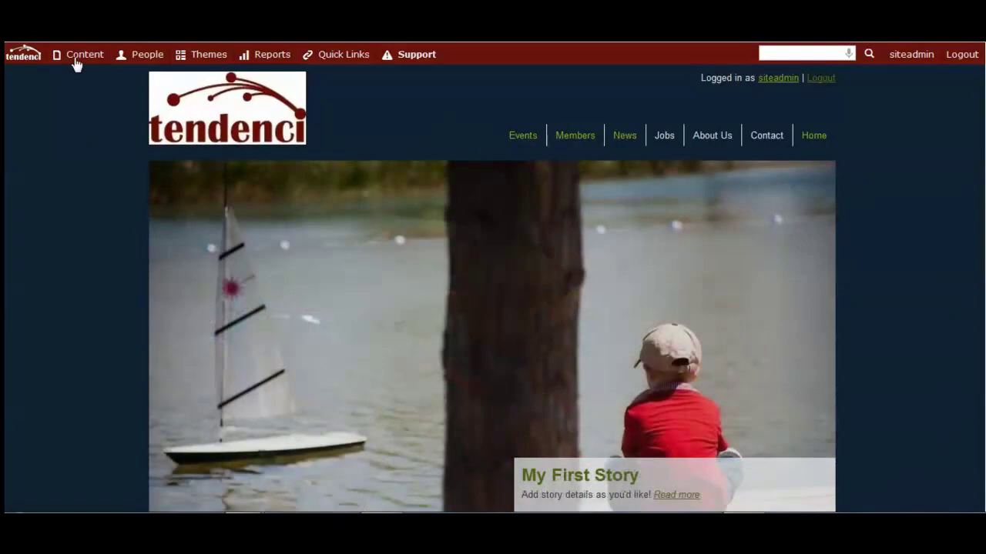
mouse_move(77, 61)
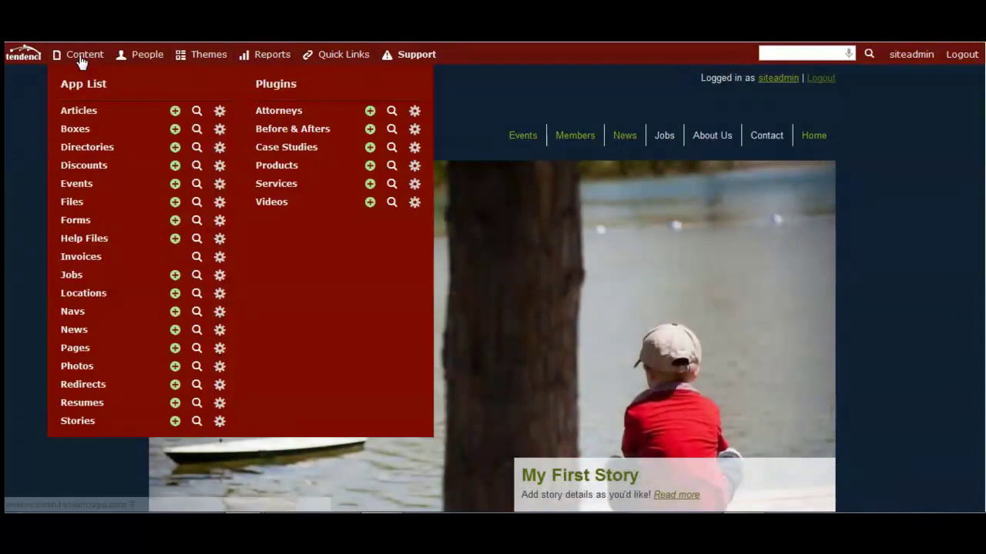
left_click(175, 349)
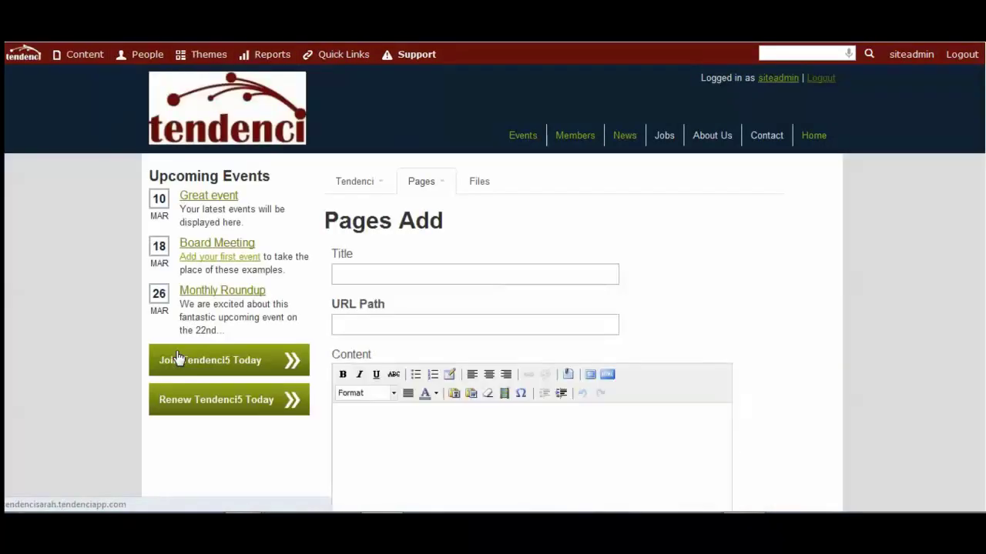
- Title the new page "This is a Page"
left_click(423, 275)
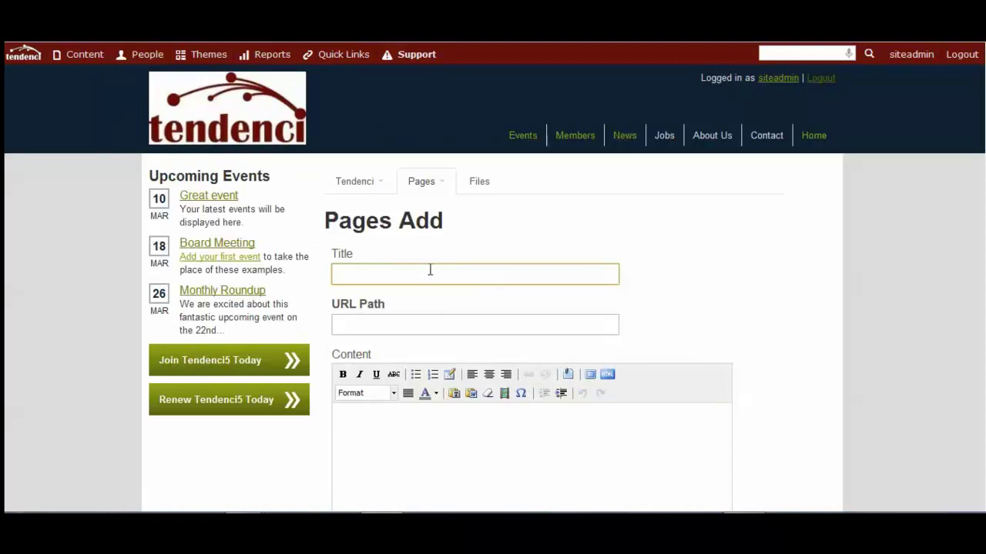
left_click(629, 464)
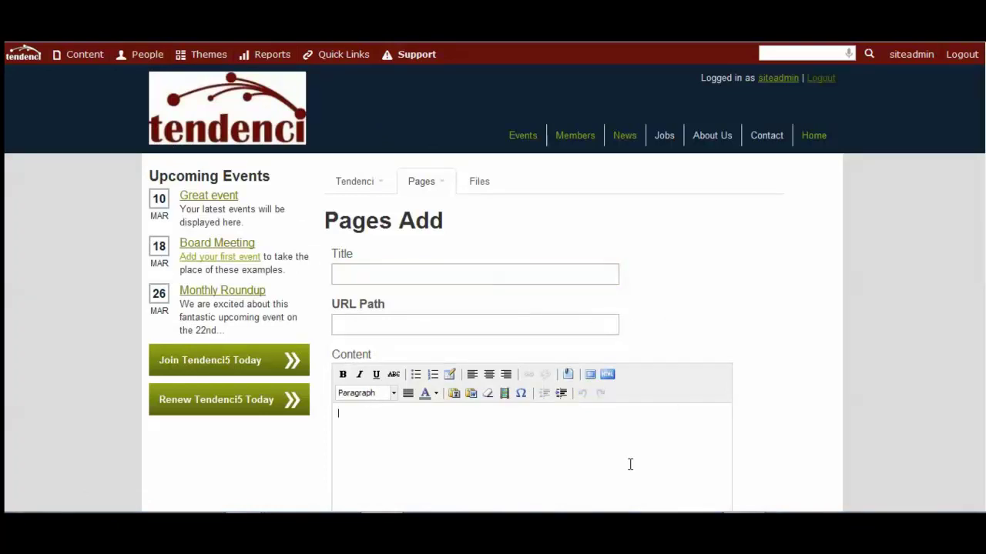
scroll(619, 435, "down", 1)
left_click(496, 196)
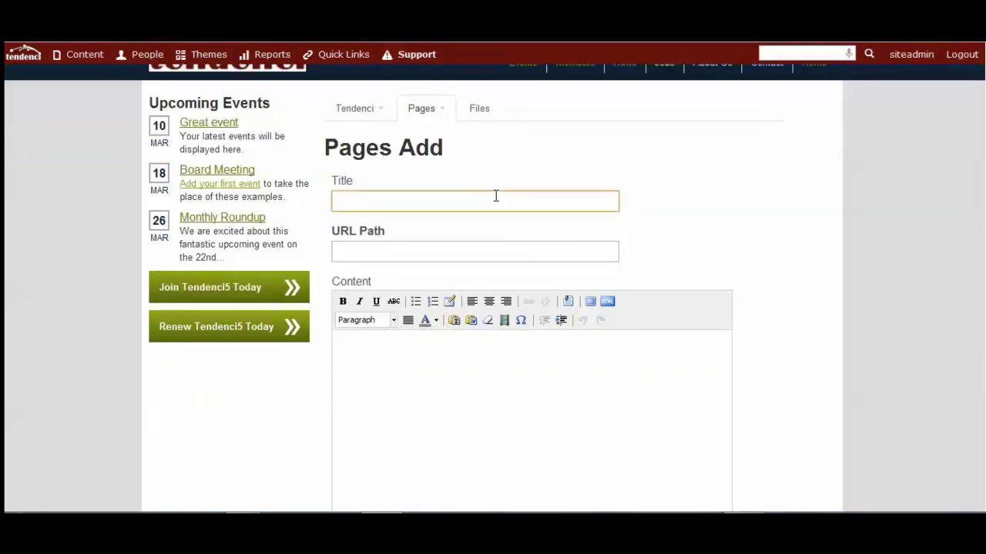
type("This is a Page")
key("Tab")
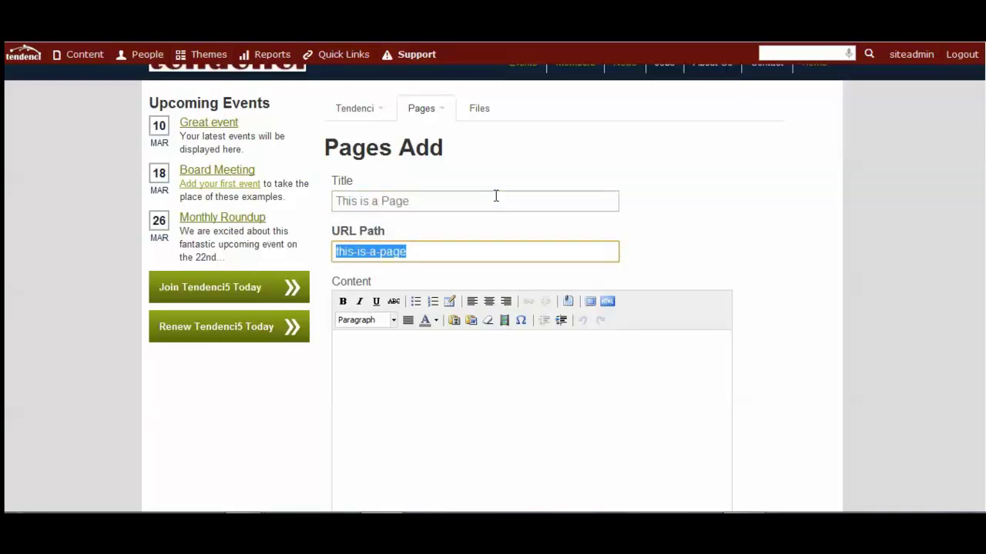
- Change the page's URL path to "this-page-example"
left_click(434, 253)
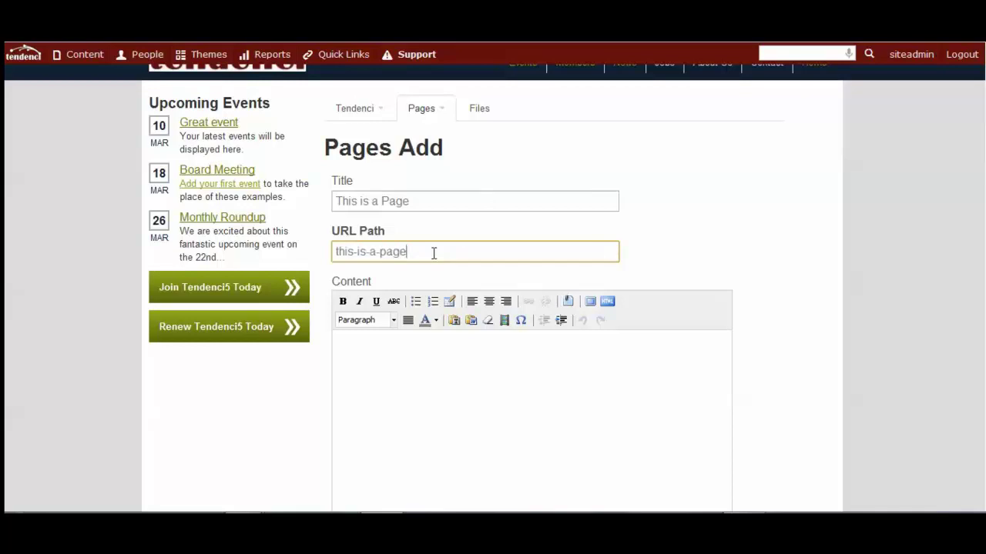
left_click(378, 252)
key("BackSpace")
key("BackSpace")
key("BackSpace")
key("BackSpace")
key("BackSpace")
left_click(404, 252)
type("-examp")
key("Tab")
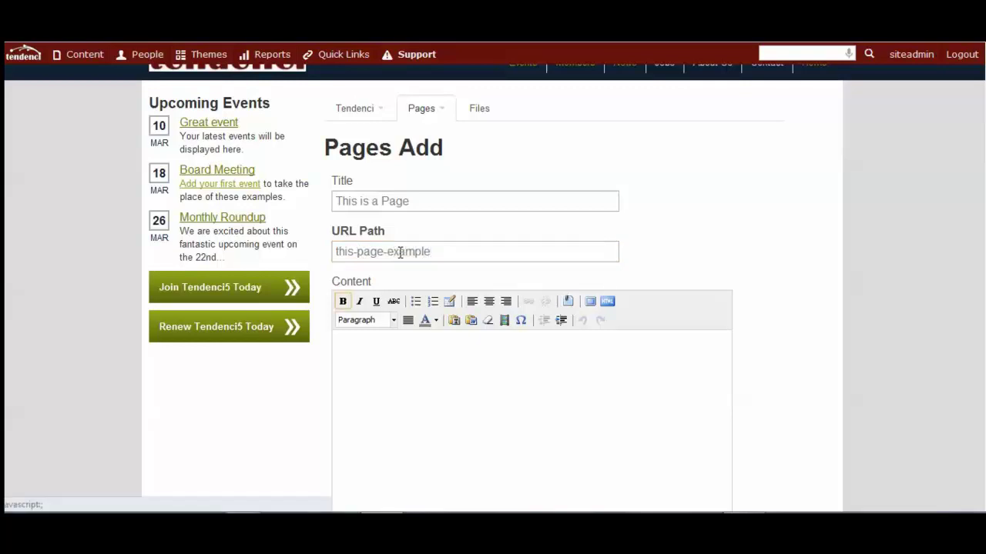
- Examine the content editor's text format choices, Paste from Word window and text colour palette without applying anything
left_click(356, 353)
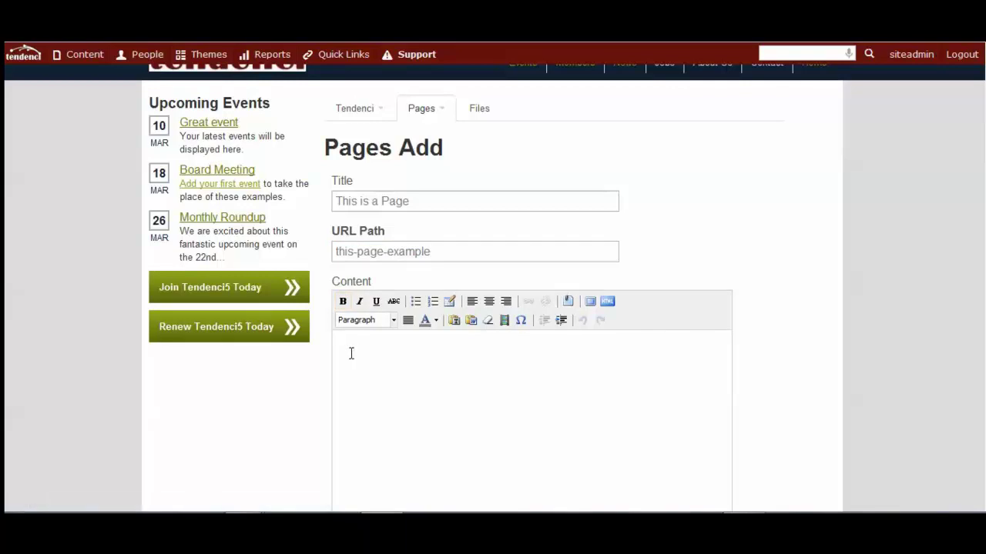
scroll(416, 389, "down", 2)
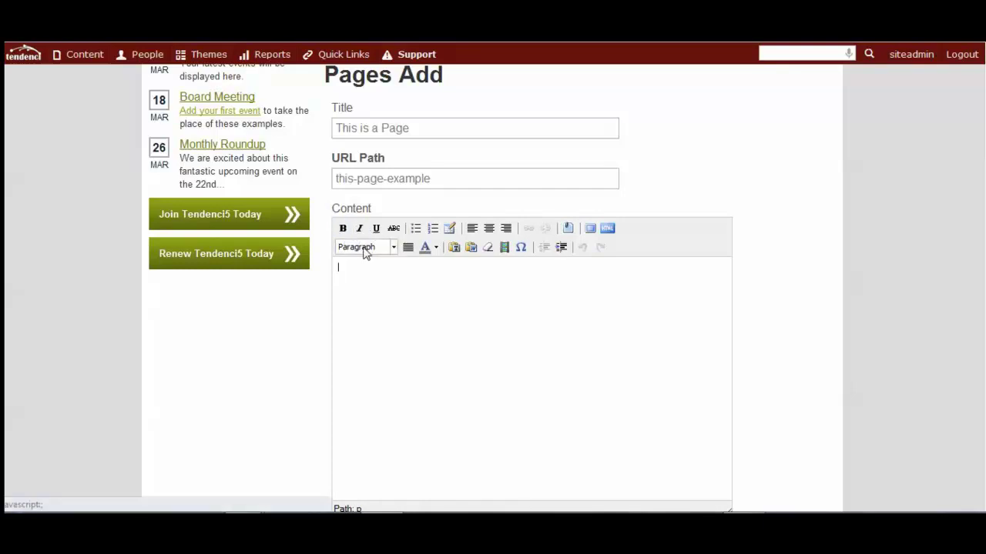
left_click(392, 250)
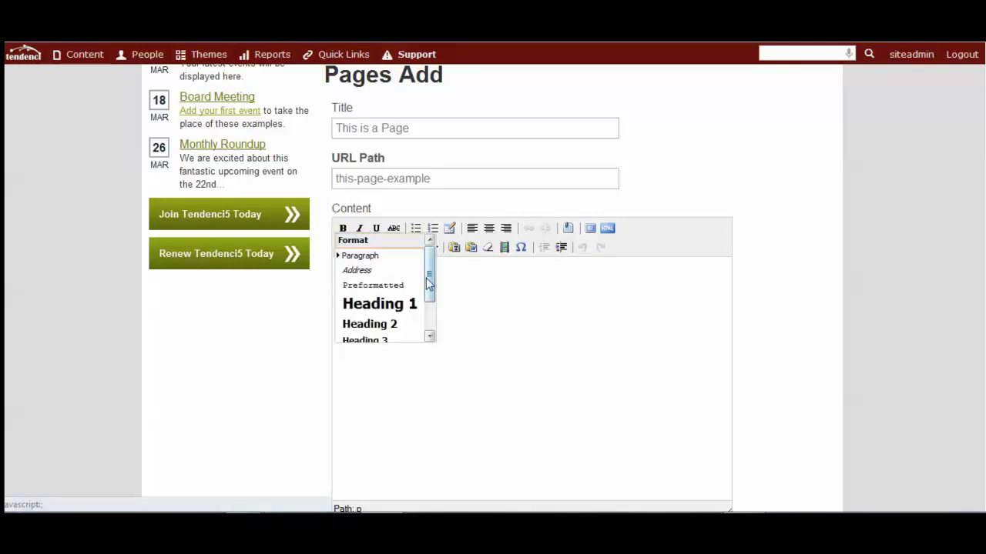
mouse_move(430, 283)
left_mouse_down()
mouse_move(430, 317)
mouse_move(434, 280)
left_mouse_up()
left_click(498, 304)
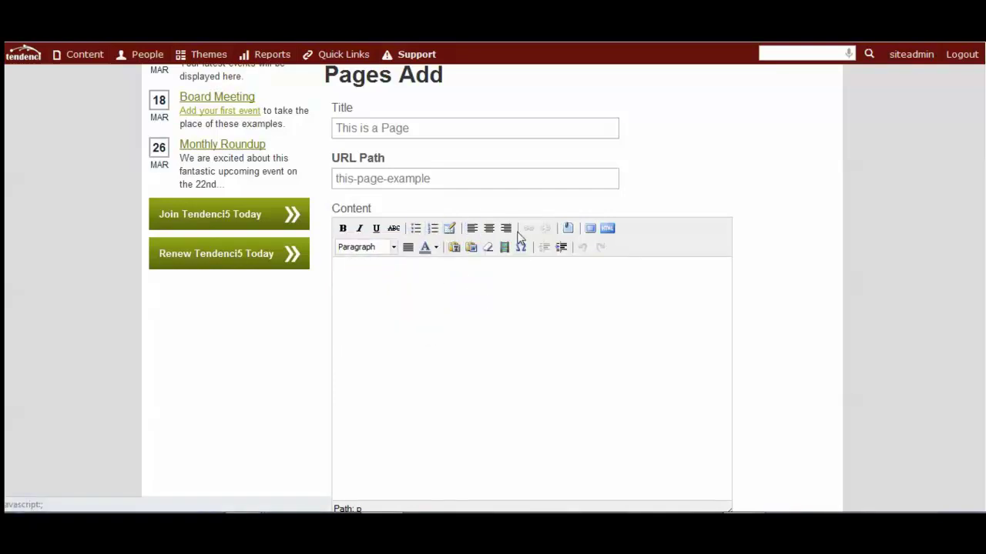
left_click(470, 248)
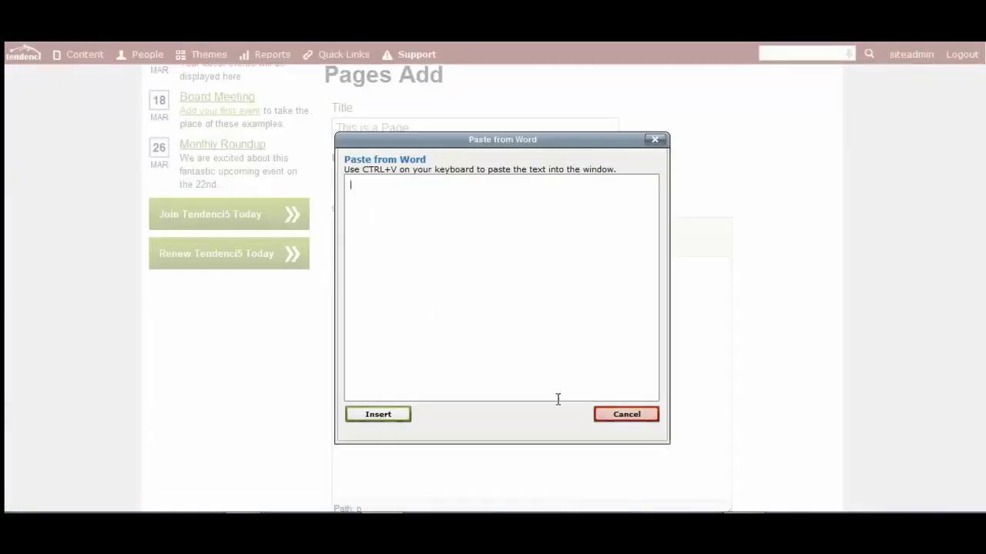
left_click(626, 416)
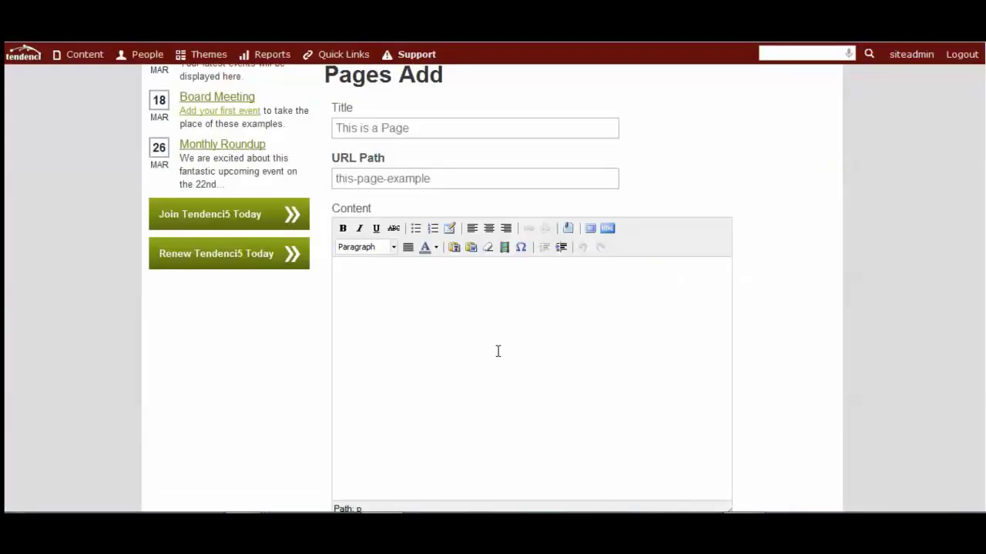
left_click(435, 248)
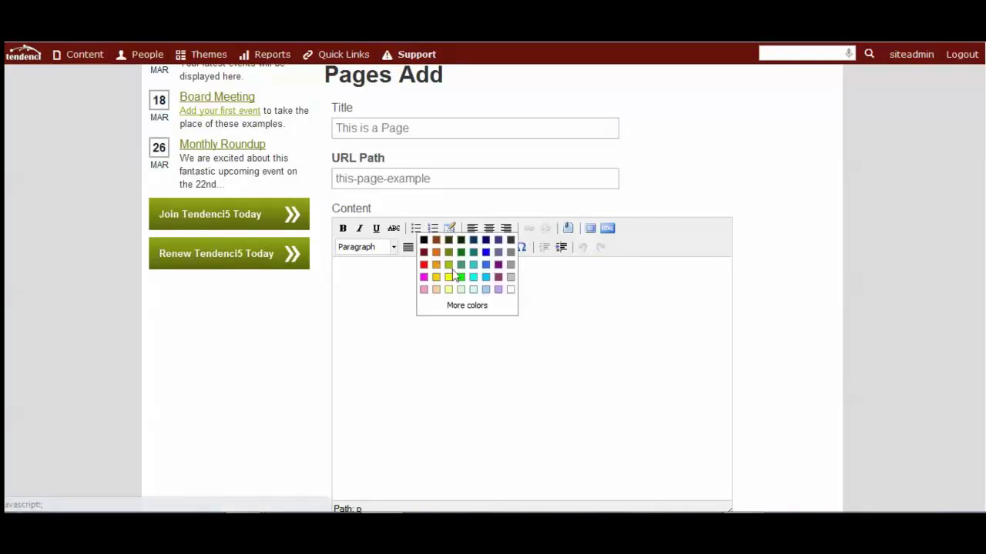
left_click(570, 319)
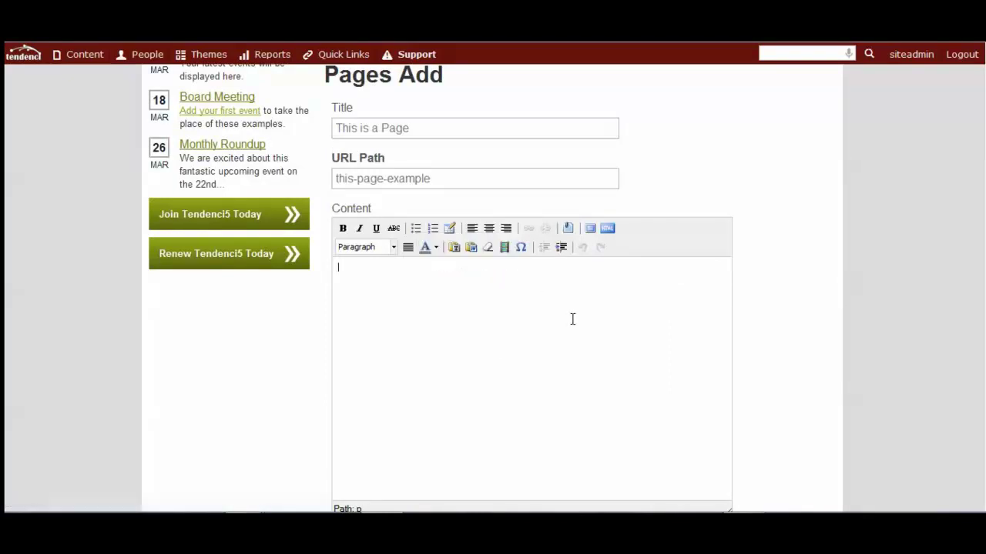
- Upload example-member-import.csv and insert it and Your-Financial-Organization-Checklist-Free-Download.pdf as attachments in the page content
left_click(571, 229)
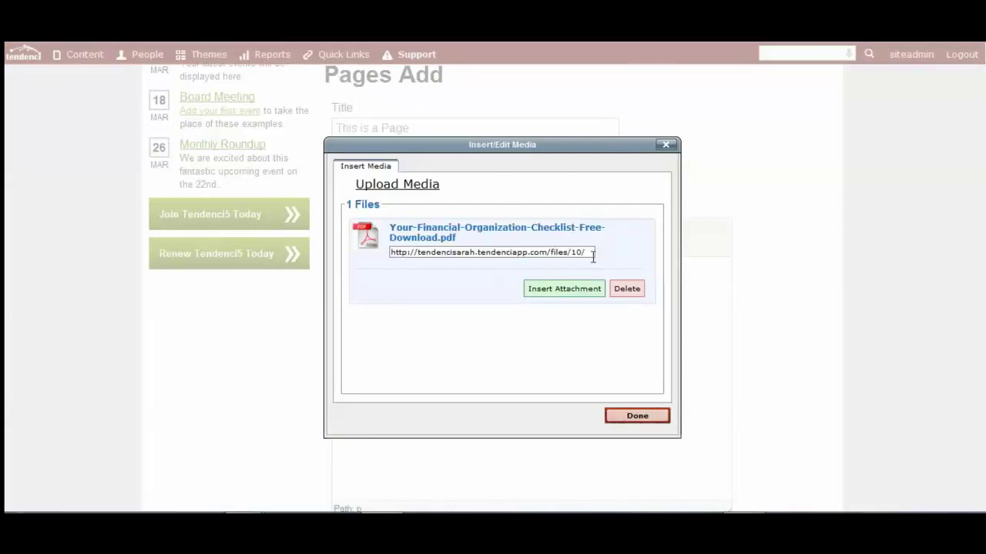
left_click(418, 188)
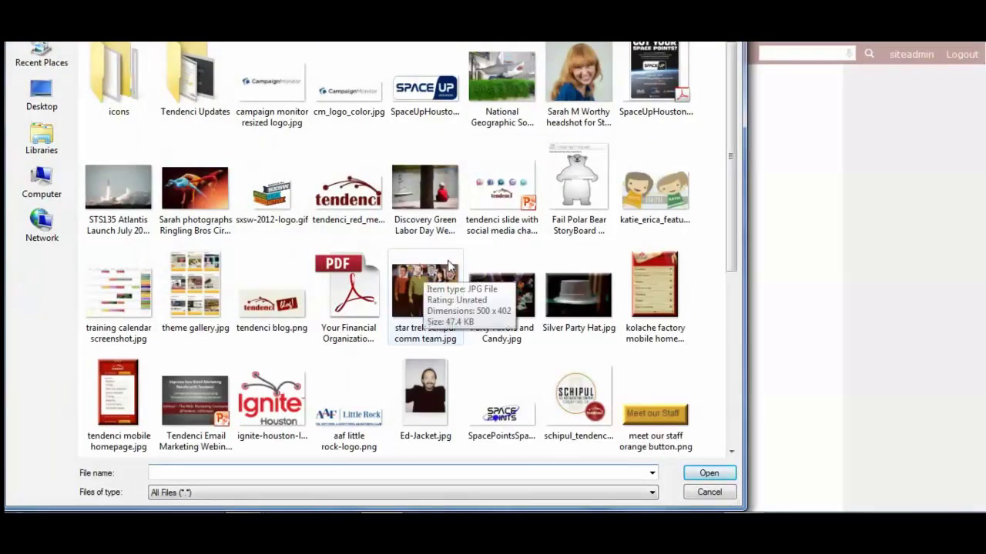
left_click(655, 293)
scroll(639, 308, "down", 4)
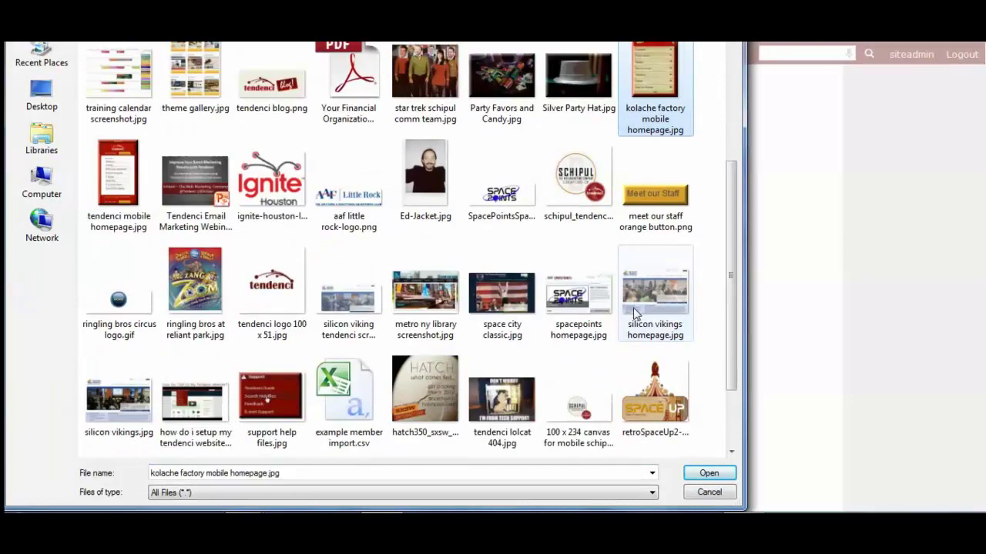
left_click(370, 299)
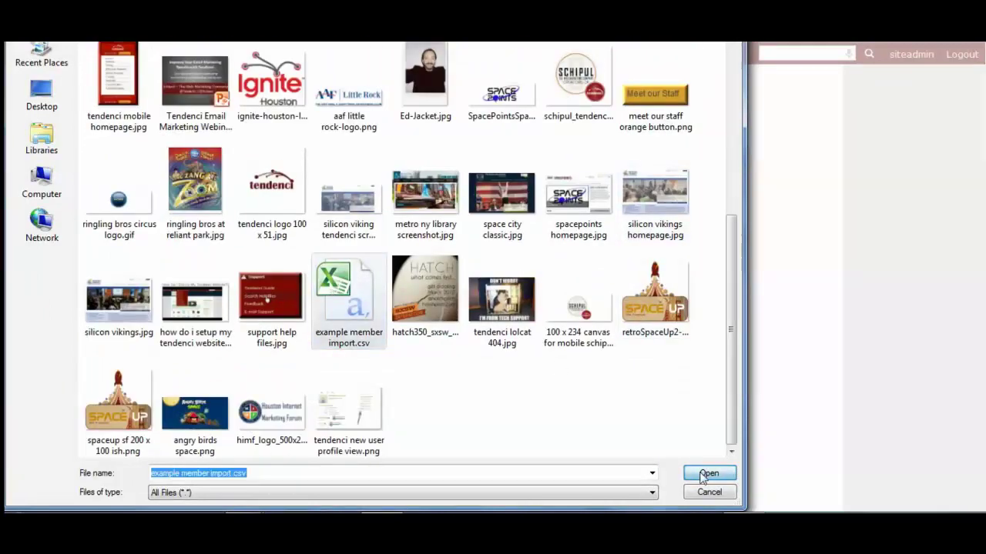
left_click(707, 473)
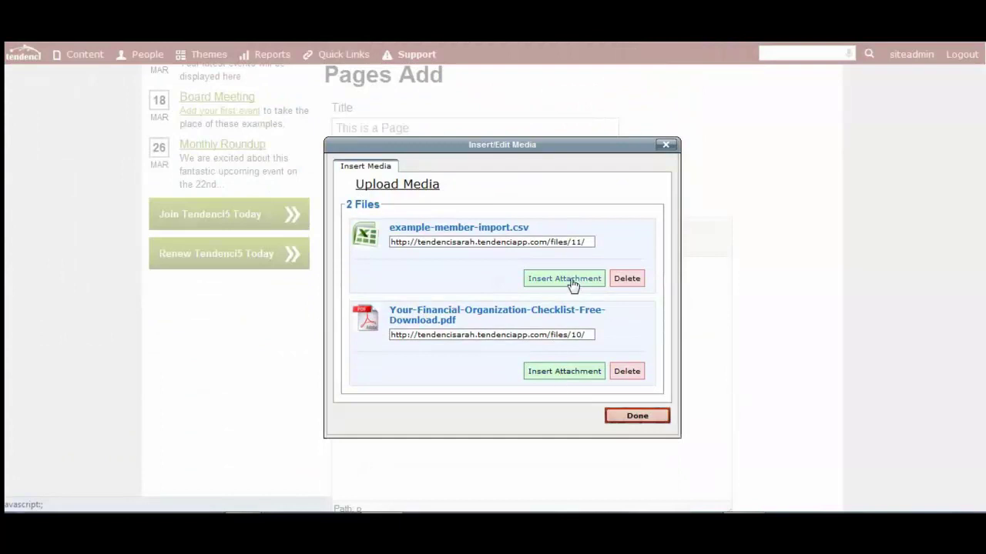
left_click(637, 416)
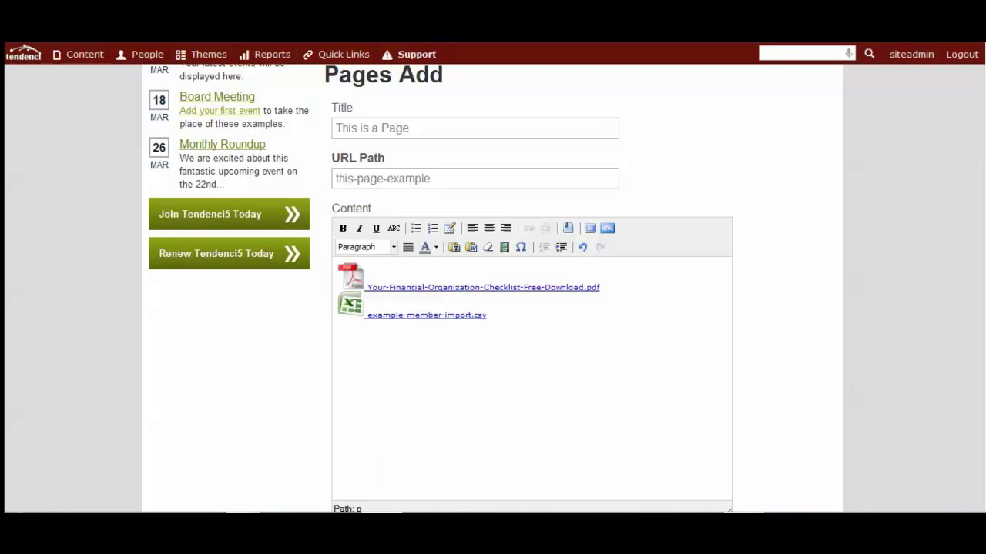
- Add a line break after each of the two attachment links and view the content's HTML source without editing it
left_click(599, 287)
key("Return")
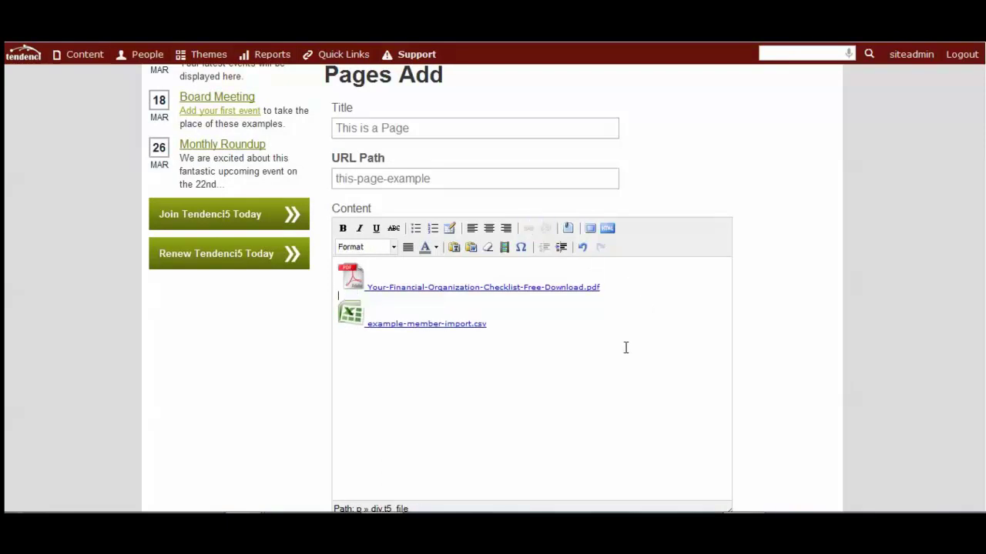
left_click(539, 326)
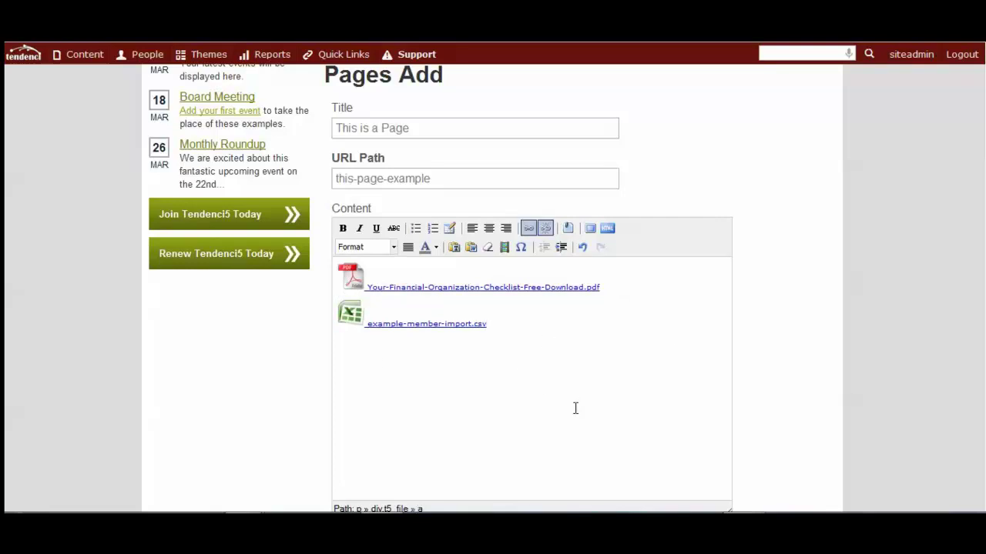
key("Return")
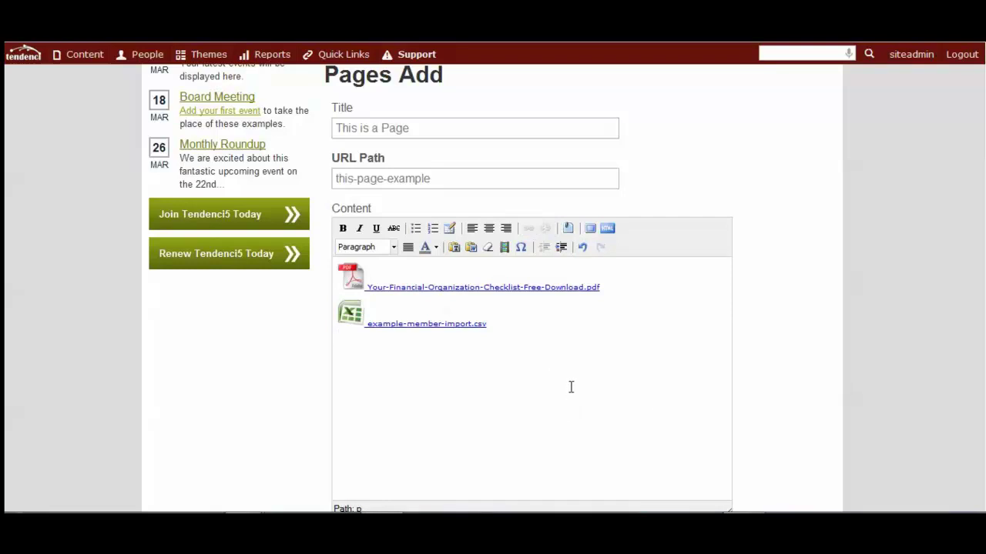
left_click(607, 228)
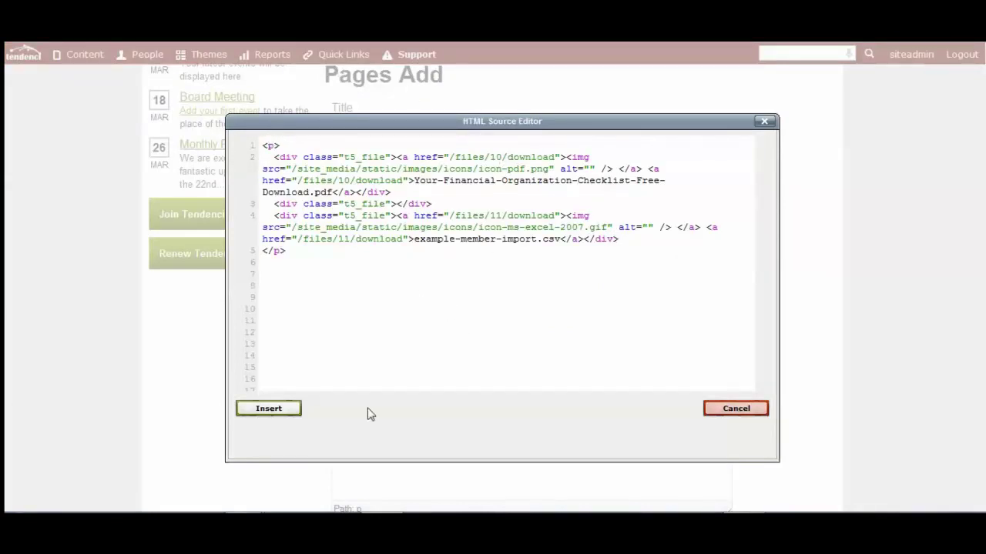
left_click(720, 409)
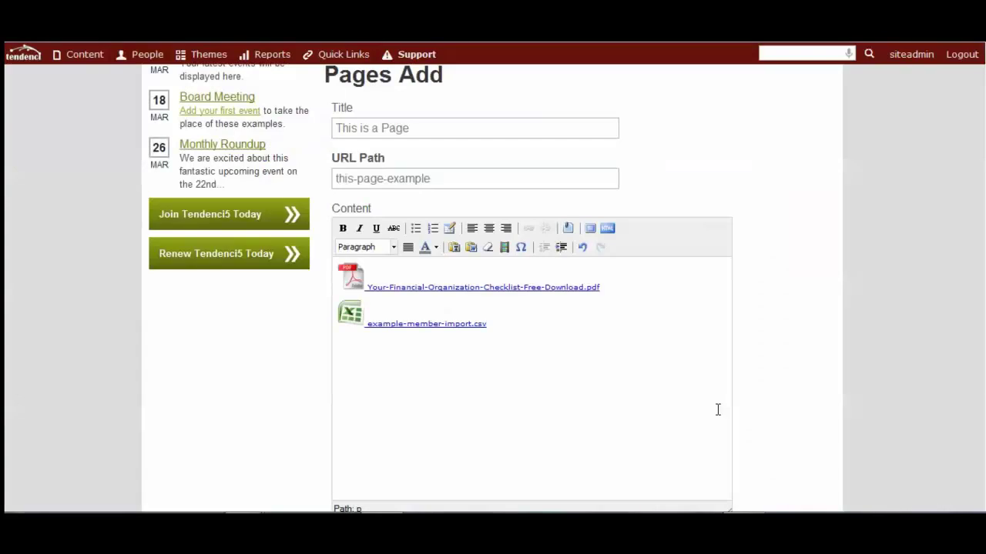
- Tag the page with "documentdownloads"
scroll(197, 399, "down", 4)
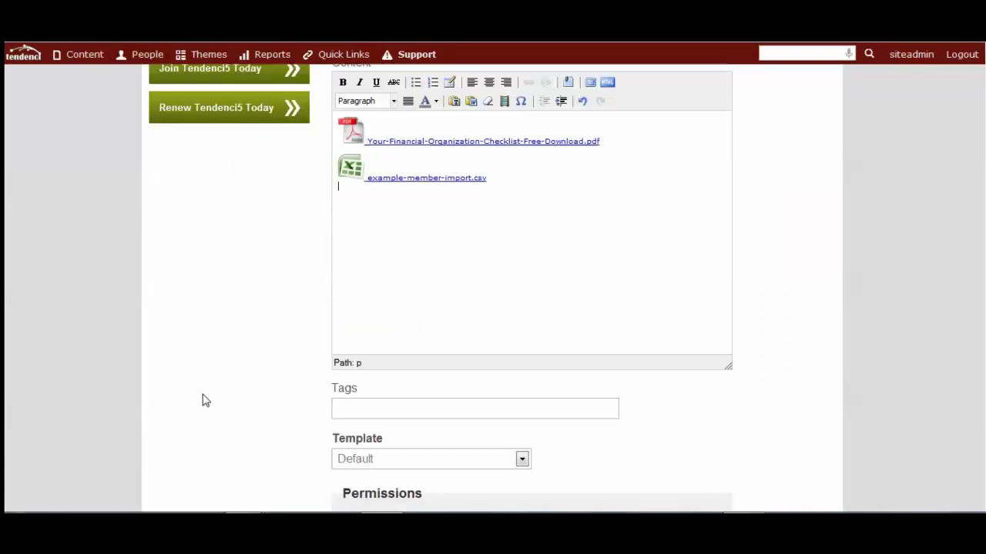
left_click(359, 262)
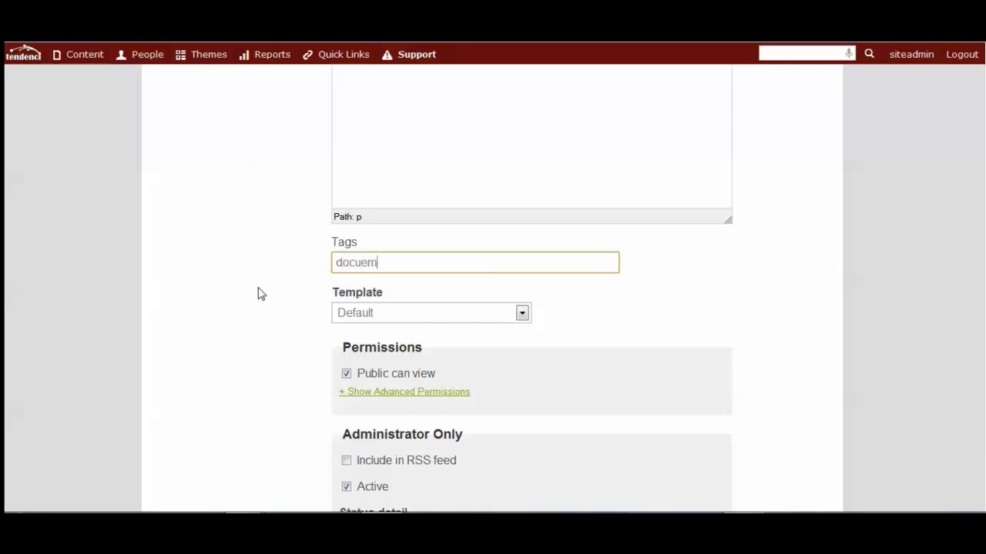
type("docue")
key("BackSpace")
type("mentdownloads")
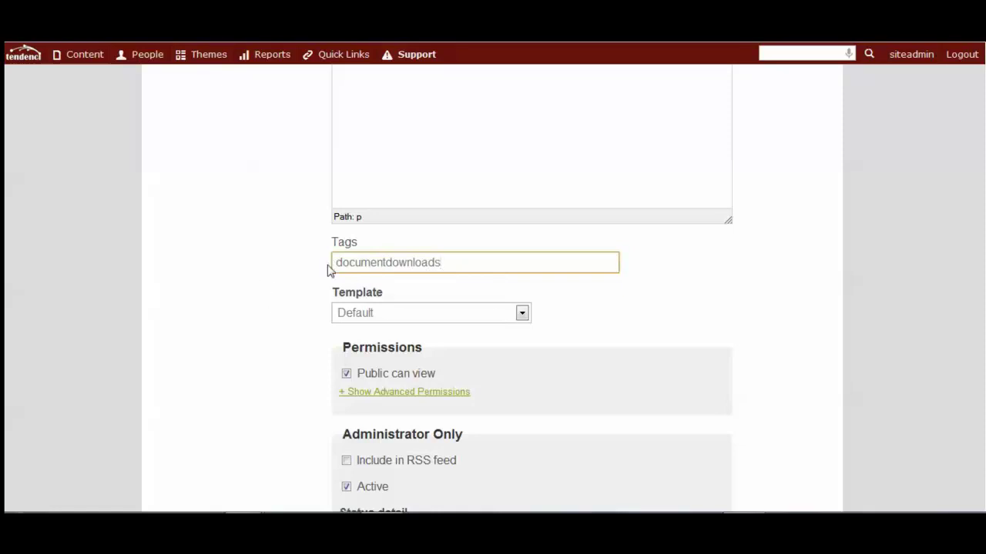
left_click(282, 338)
- Show the page's advanced permissions and review the user, member and group view/change options
scroll(282, 337, "down", 2)
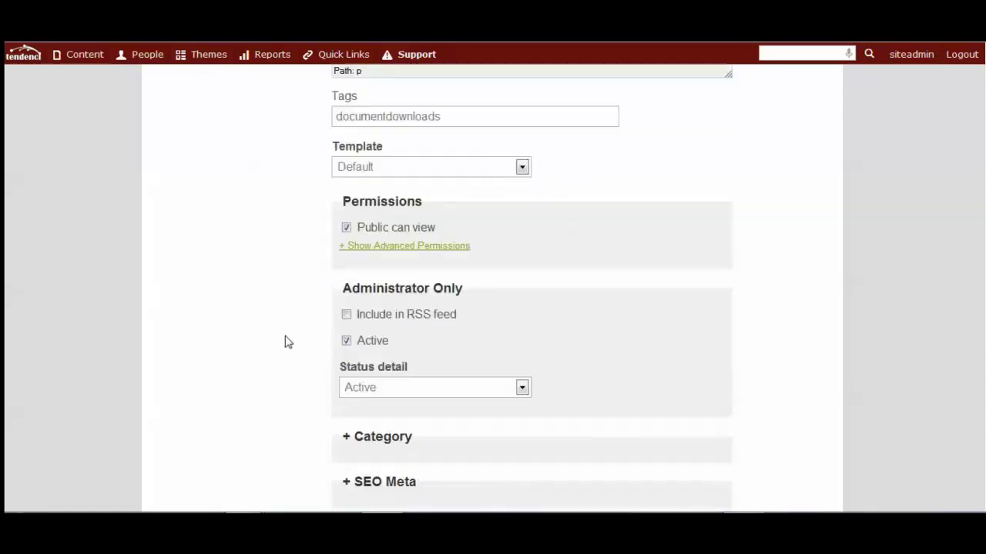
left_click(398, 251)
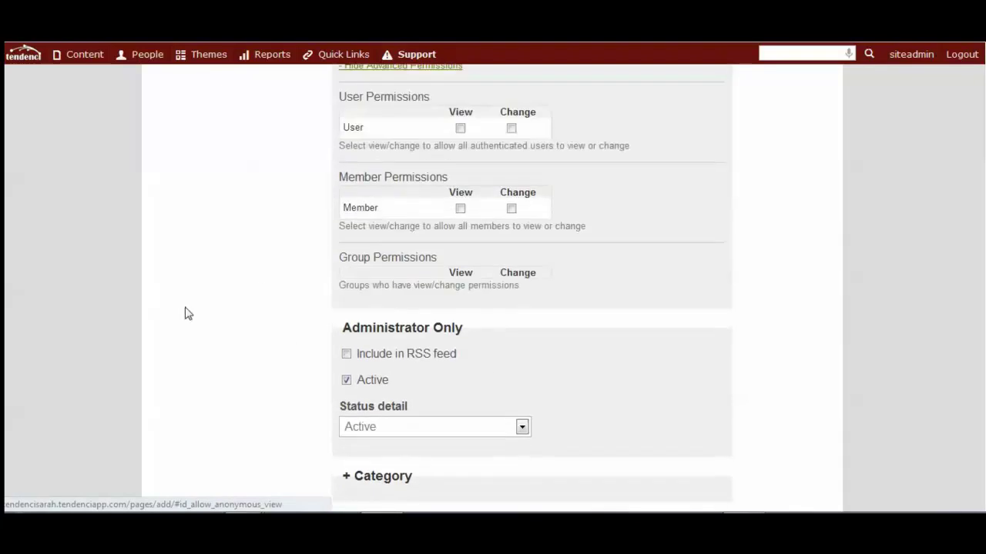
scroll(254, 331, "up", 1)
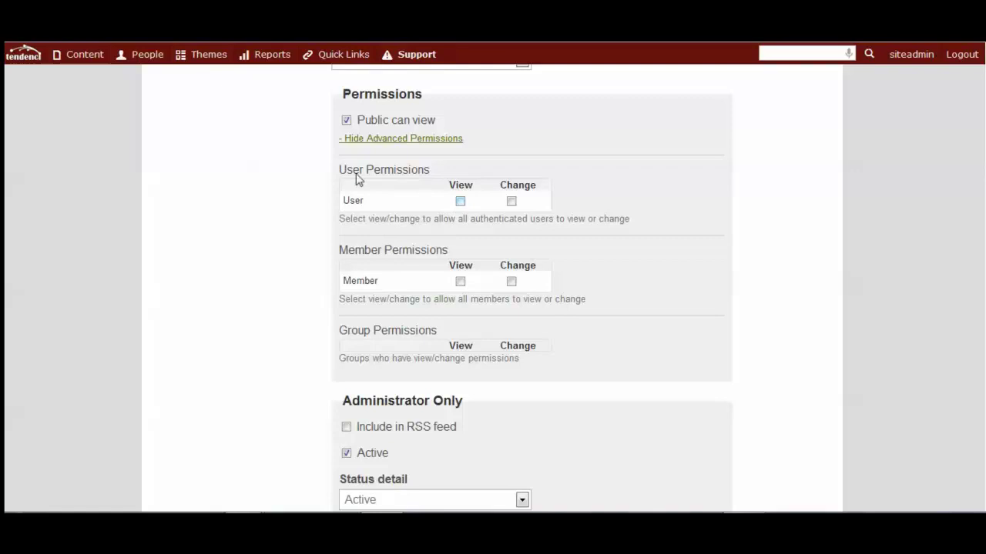
- Hide the page's advanced permissions and review the Administrator Only settings
left_click(376, 140)
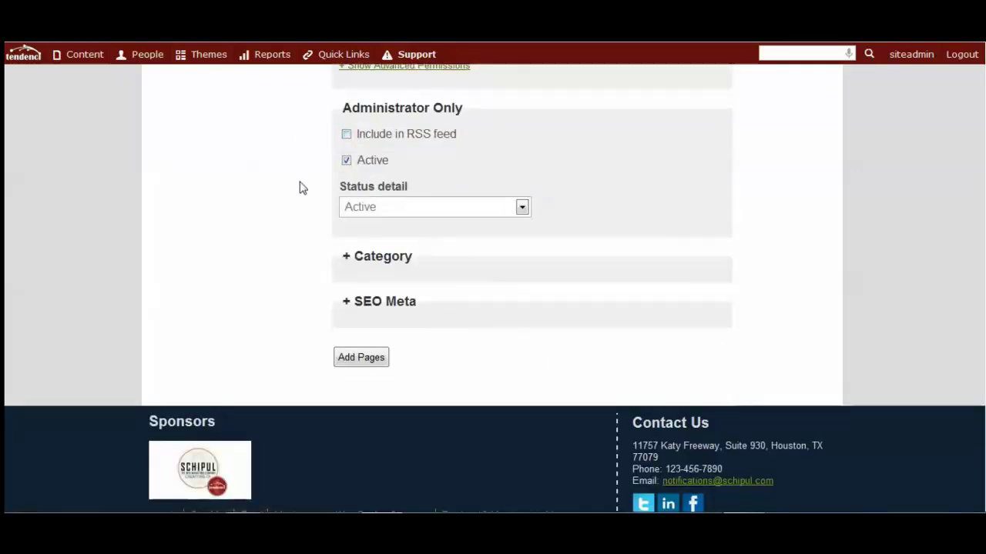
scroll(301, 187, "up", 1)
scroll(319, 209, "up", 1)
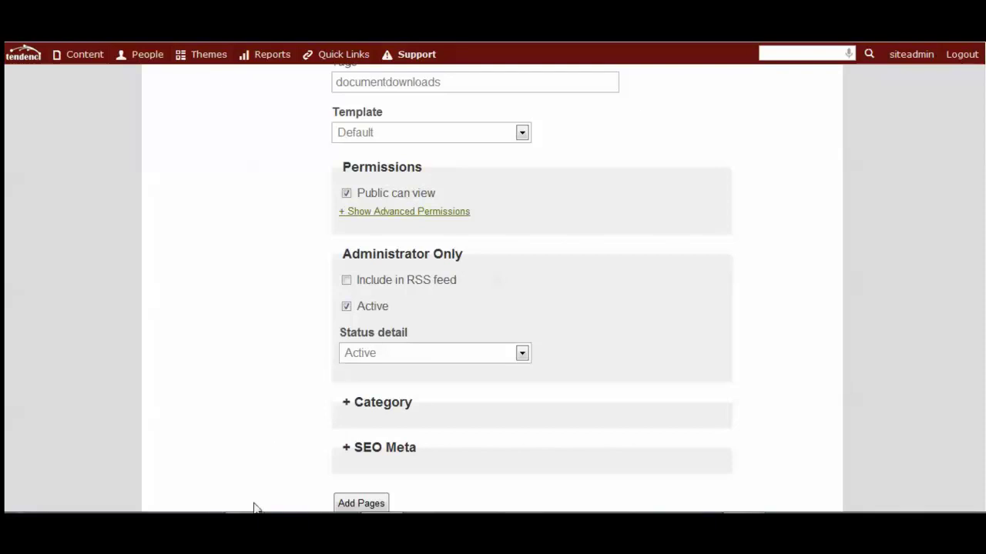
- Expand the page's category settings and add a category named "main category"
scroll(266, 346, "down", 2)
left_click(371, 263)
scroll(223, 247, "down", 1)
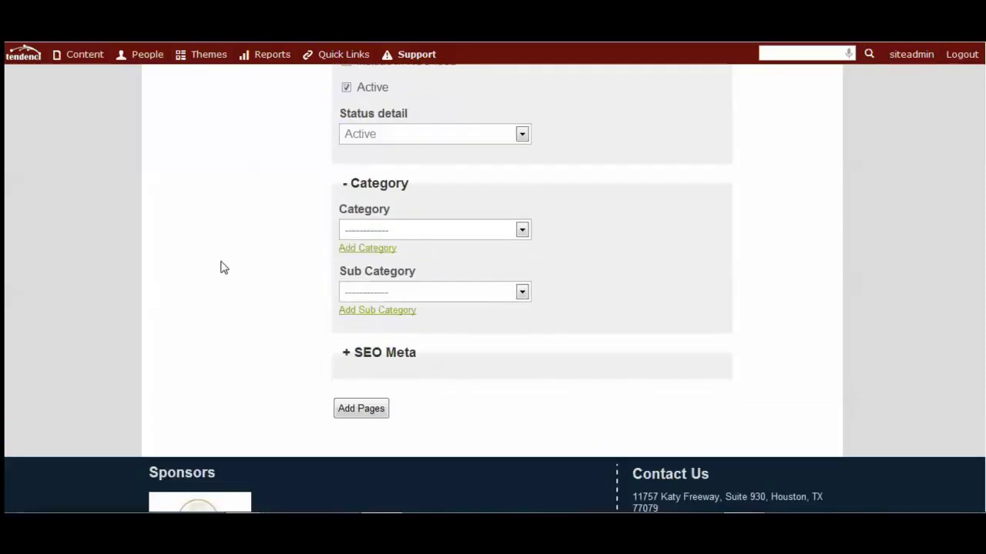
left_click(371, 248)
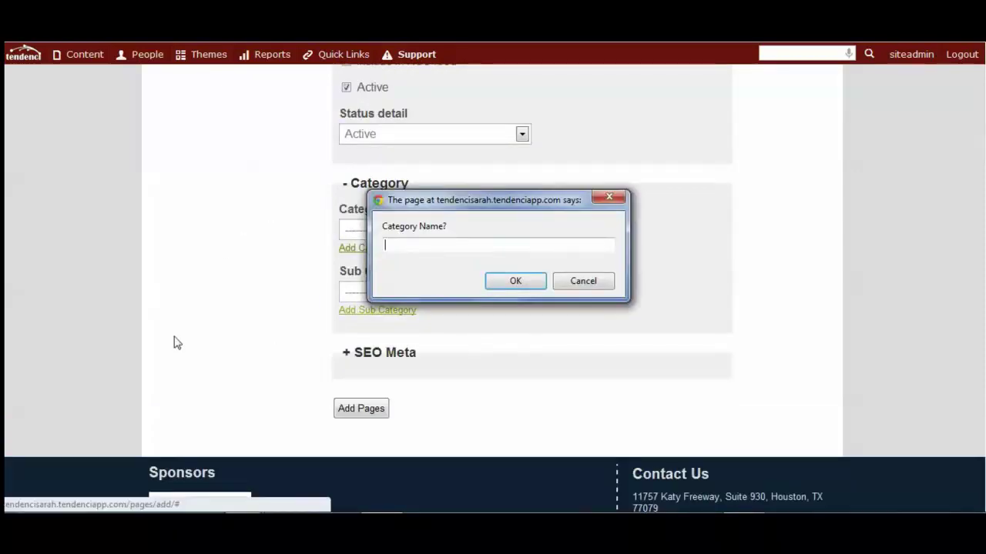
type("Main Category")
key("Return")
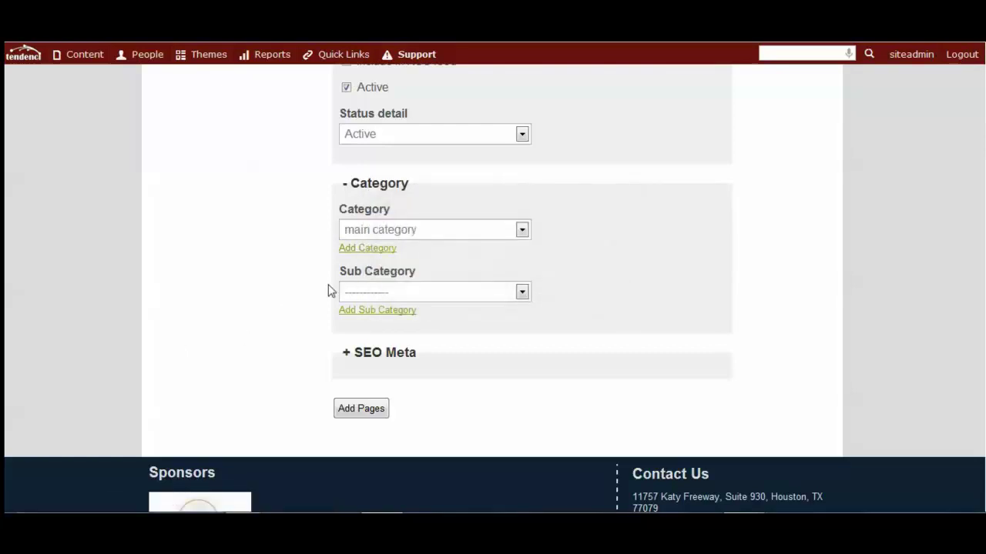
- Add a sub category named "sub category" and keep "main category" selected as the category
left_click(348, 311)
type("sub category")
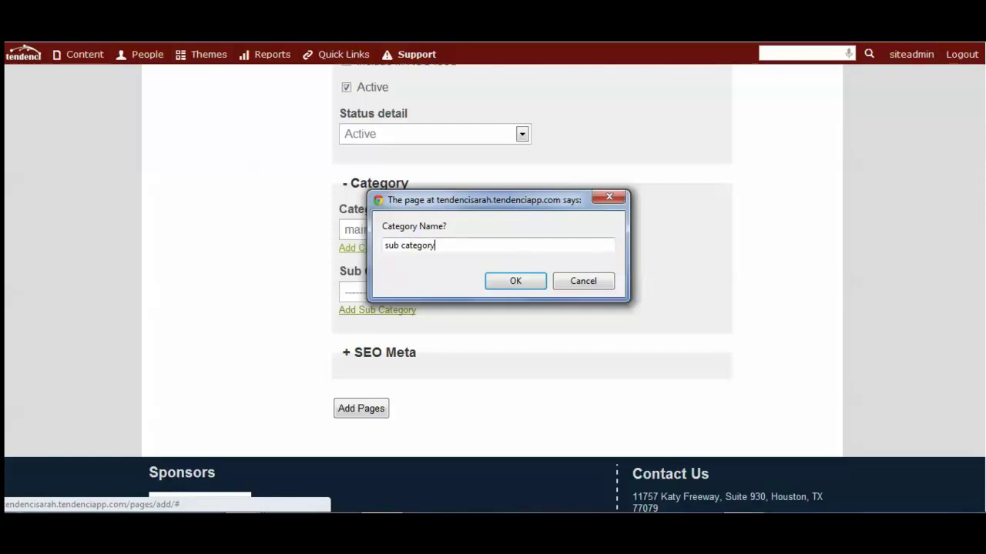
key("Return")
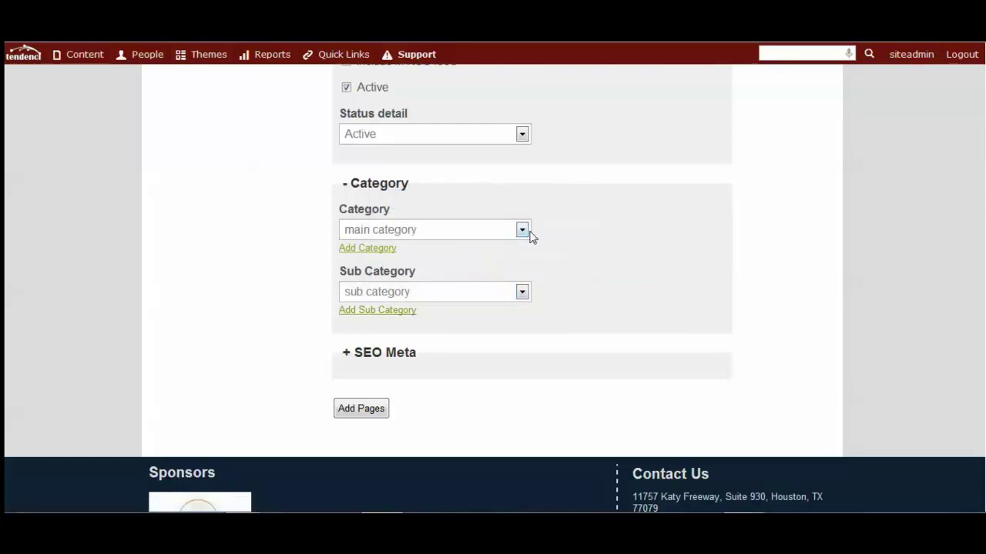
left_click(522, 230)
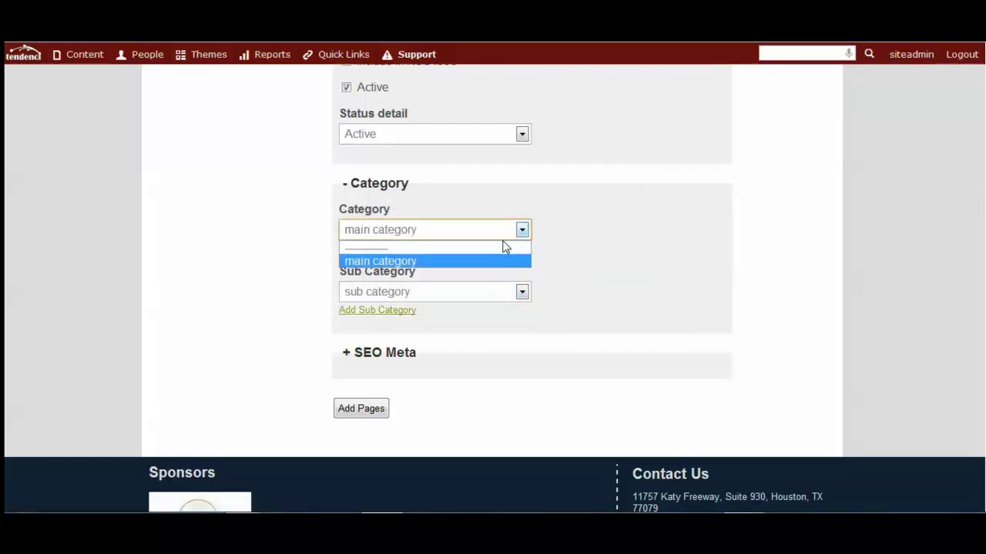
left_click(515, 266)
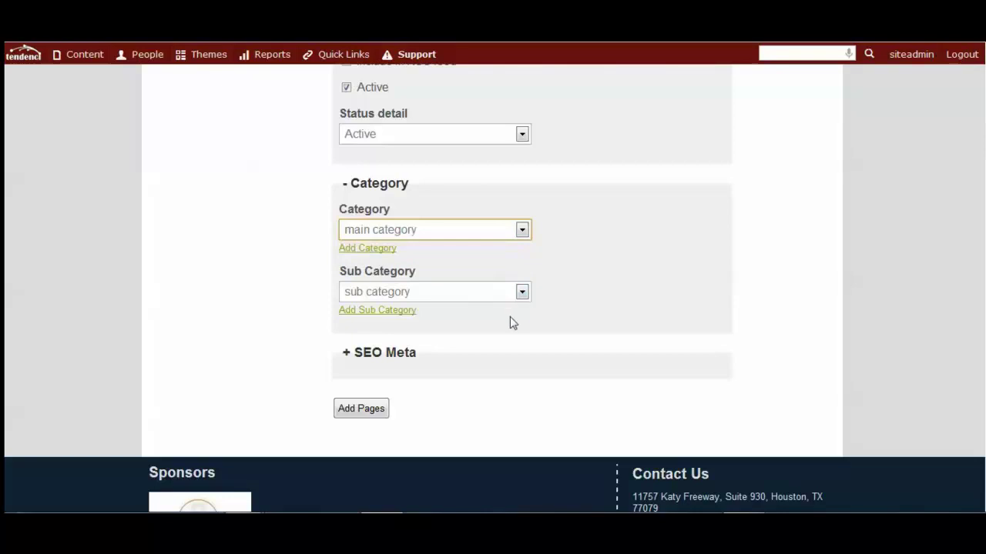
- Add a category named "second main category" for the page and check the list of available categories
left_click(385, 249)
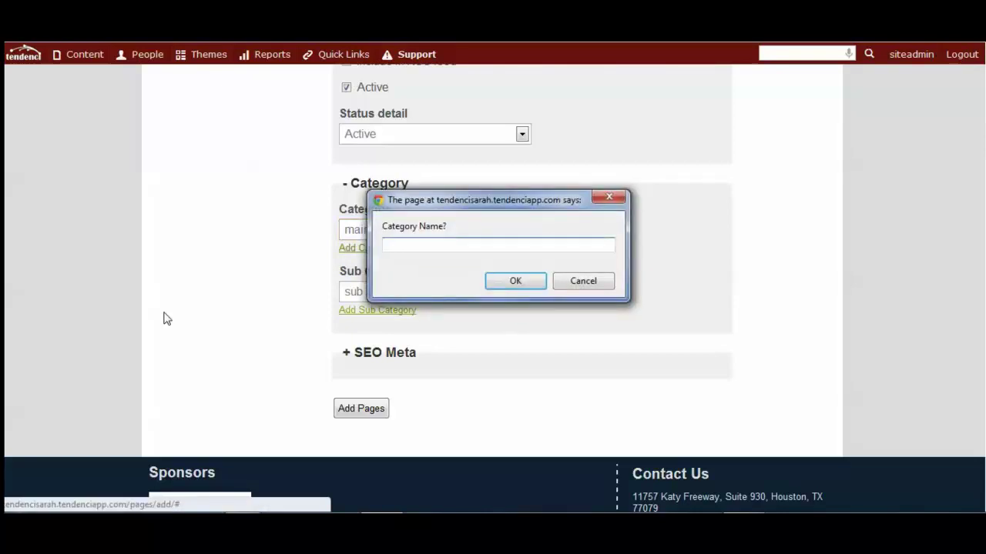
type("second main category")
key("Return")
left_click(473, 236)
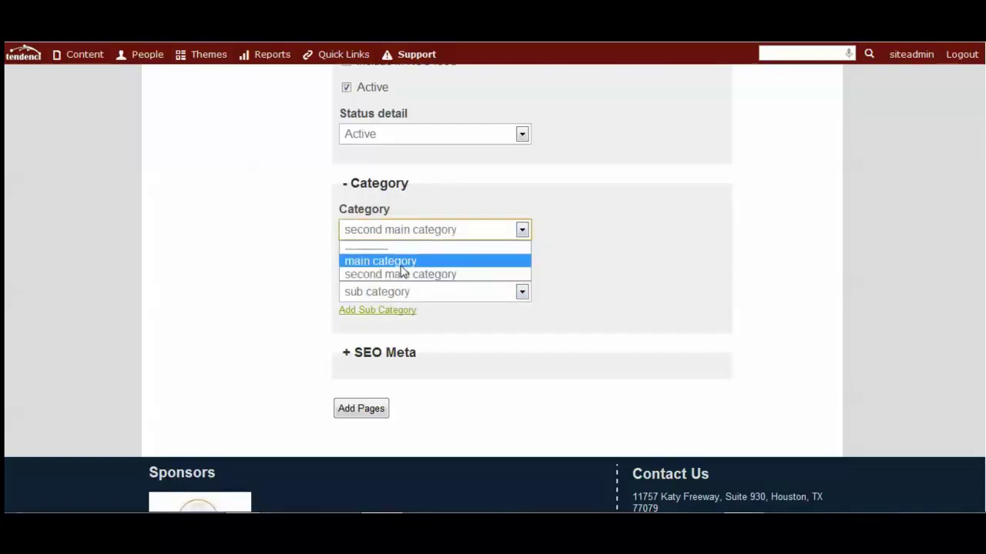
left_click(606, 259)
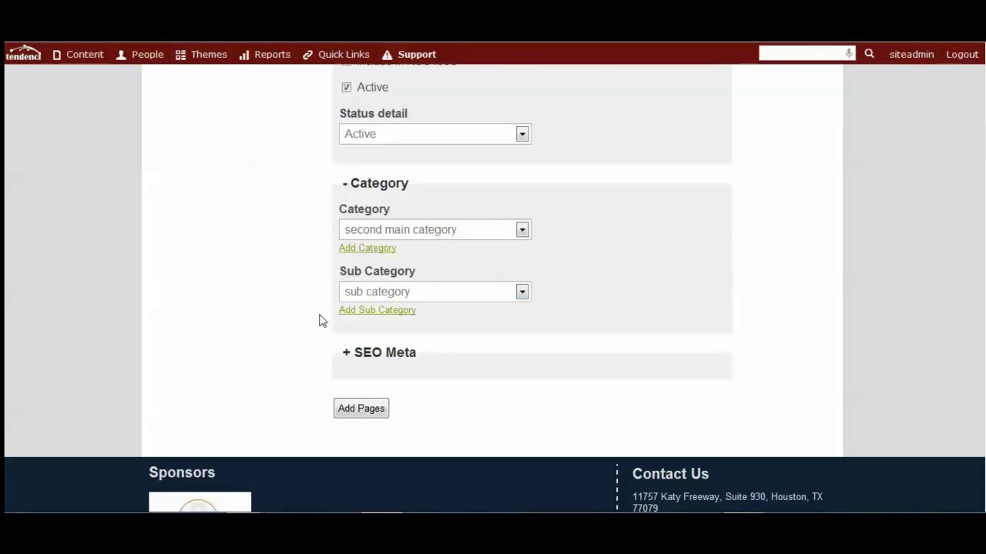
- Expand the SEO Meta section and review its title, keywords, description and canonical URL fields
scroll(311, 308, "down", 2)
left_click(348, 264)
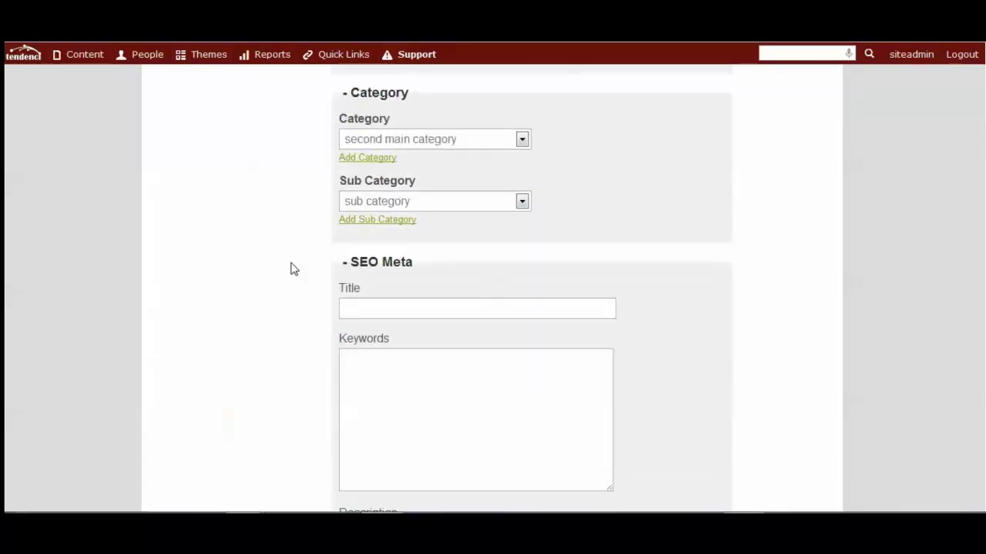
scroll(266, 304, "down", 3)
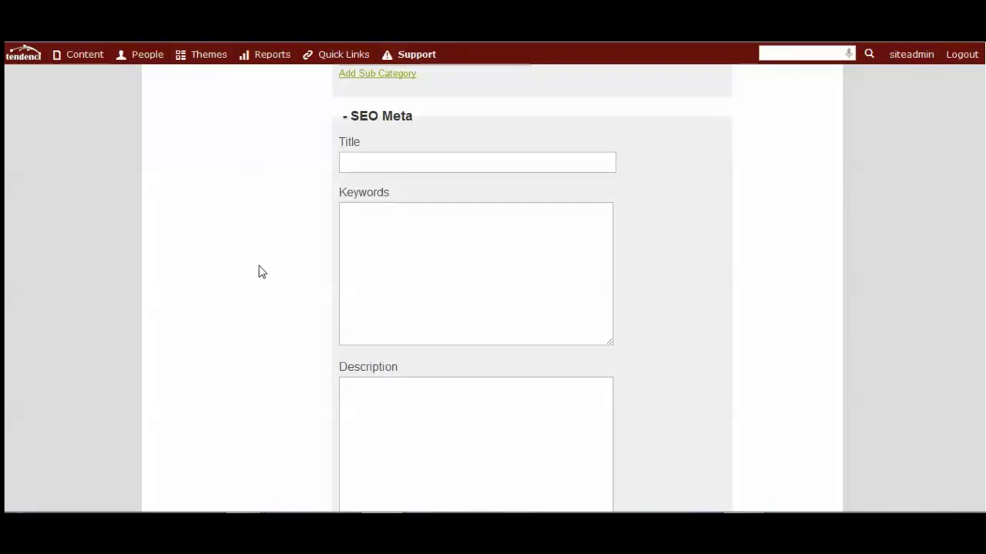
left_click(356, 162)
scroll(446, 162, "down", 1)
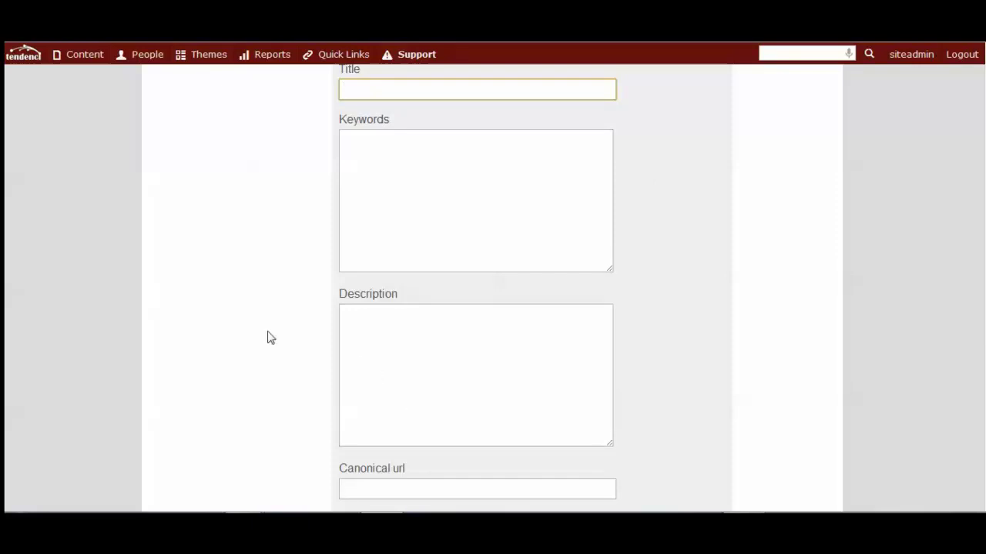
scroll(270, 338, "down", 2)
scroll(265, 337, "up", 4)
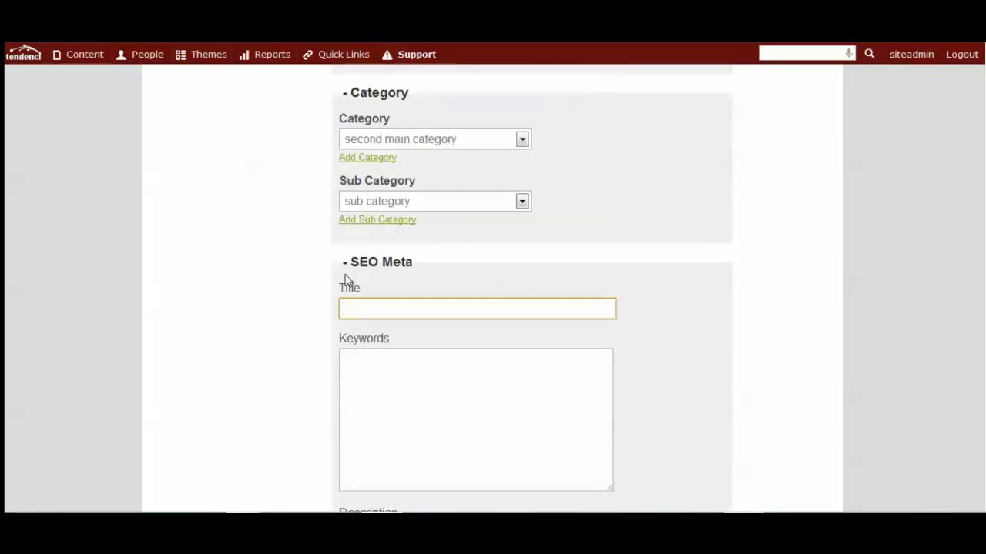
- Collapse the SEO Meta section and save the new page to the site
left_click(345, 264)
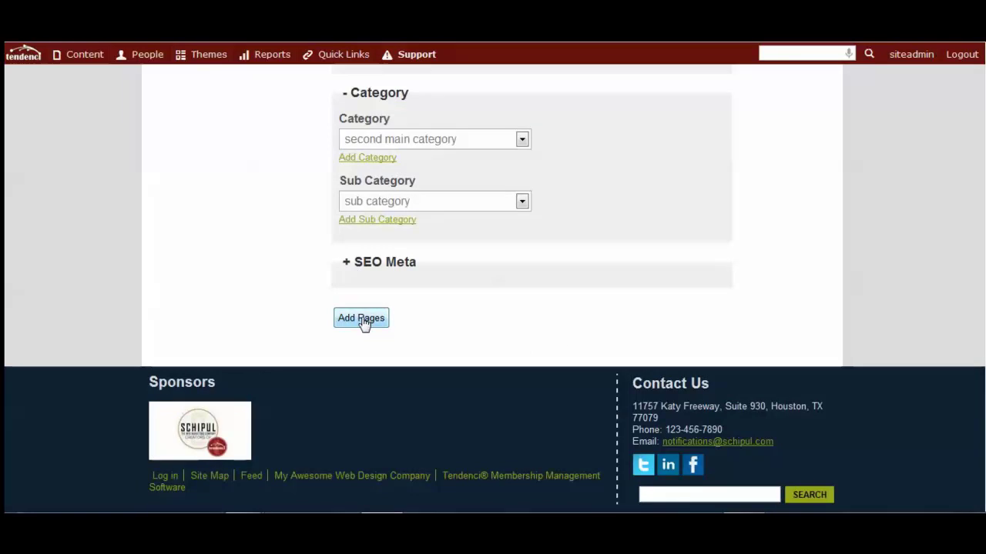
left_click(363, 320)
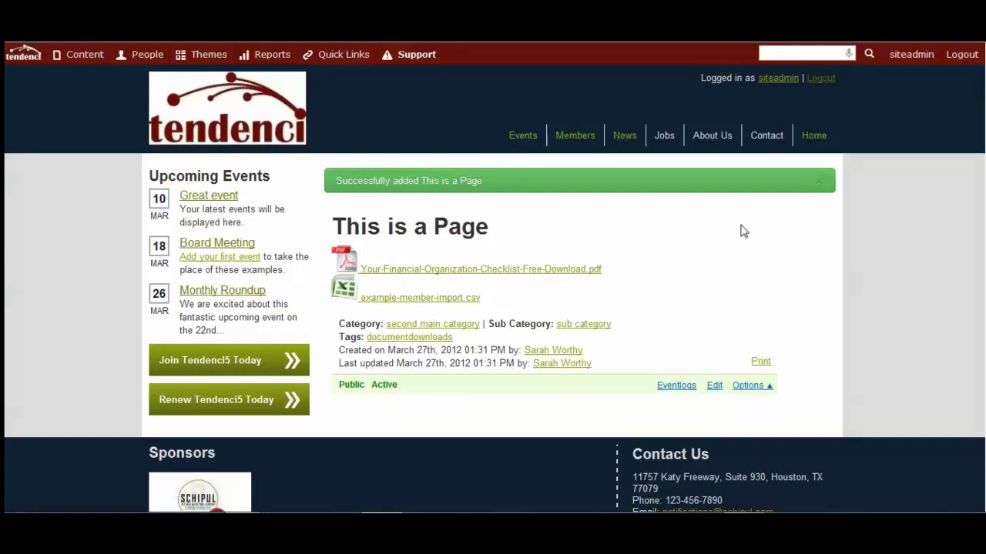
- Open the main navigation for editing and review its pages list, navigation items and saving options
mouse_move(761, 129)
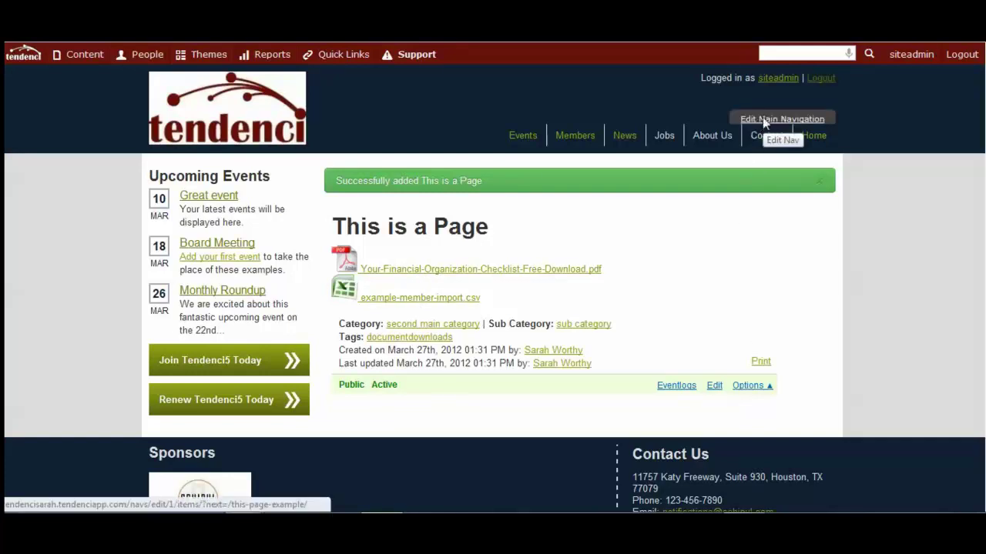
left_click(767, 121)
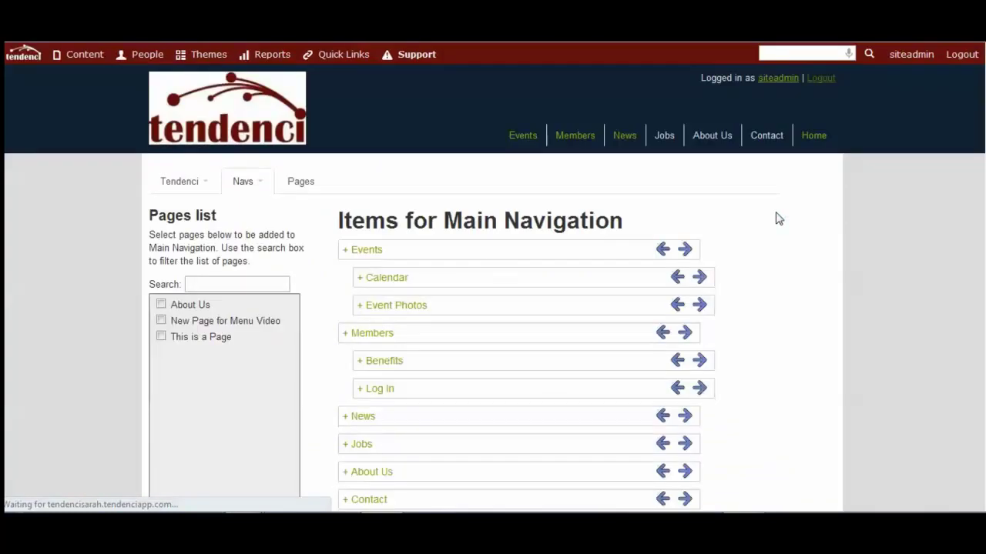
left_click(160, 337)
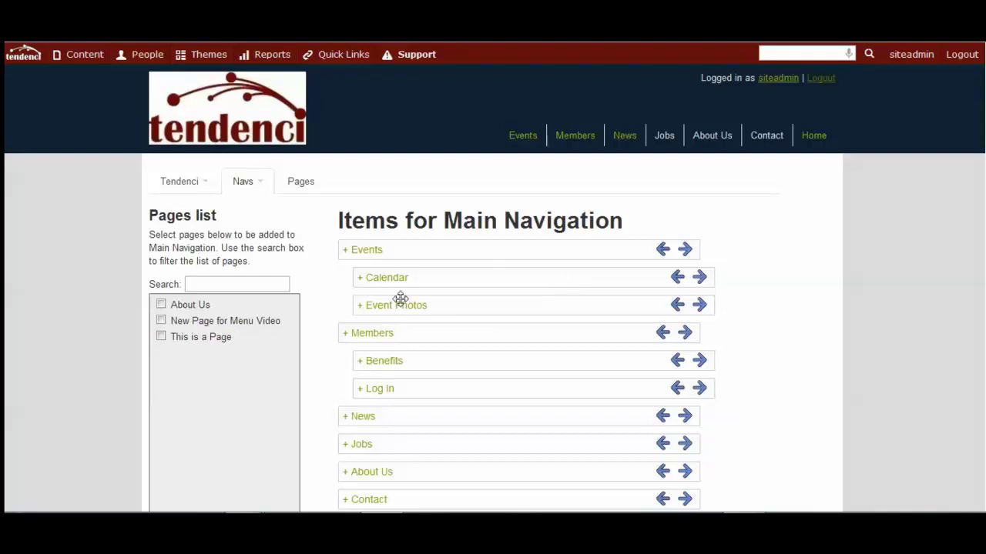
scroll(222, 390, "down", 2)
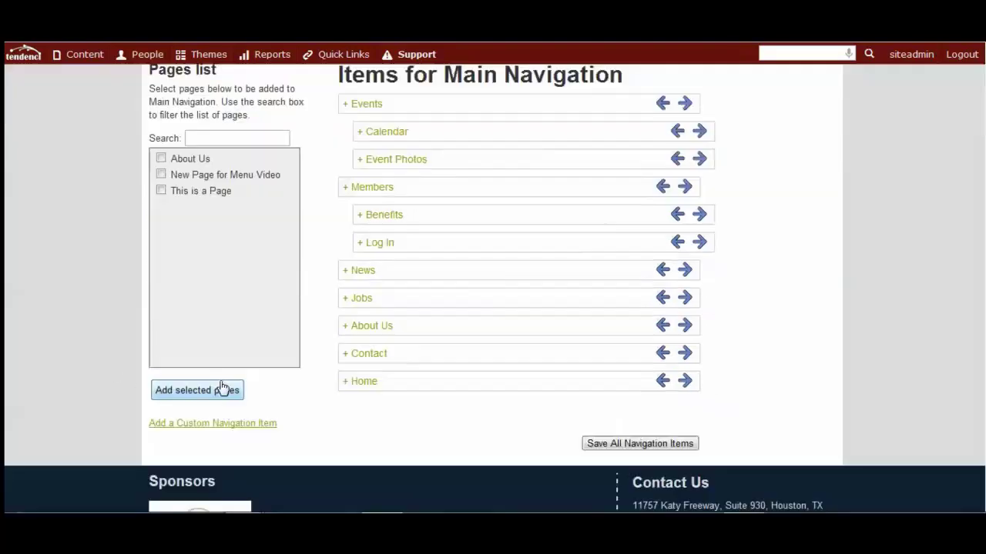
scroll(224, 388, "up", 2)
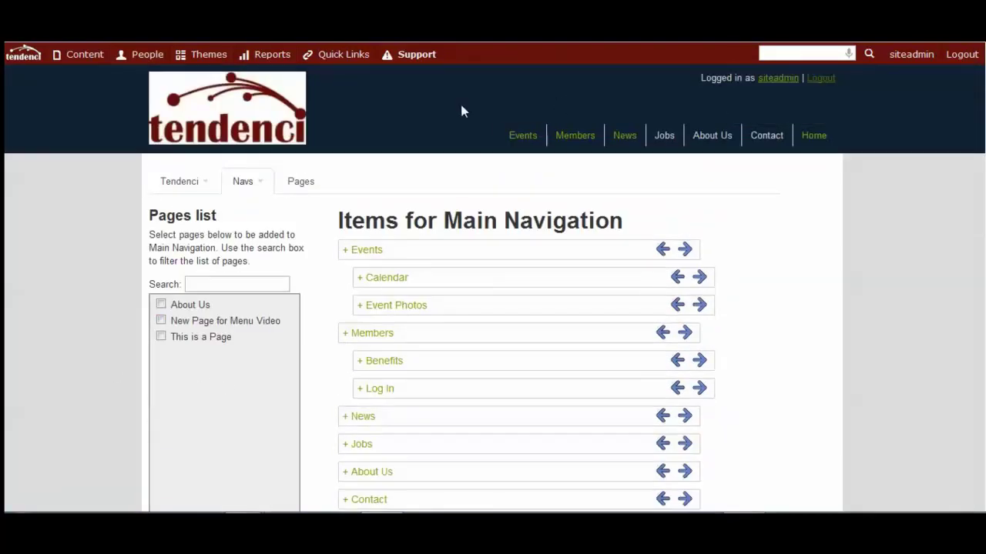
- Start adding a new article and review its headline, URL path and summary fields
mouse_move(75, 57)
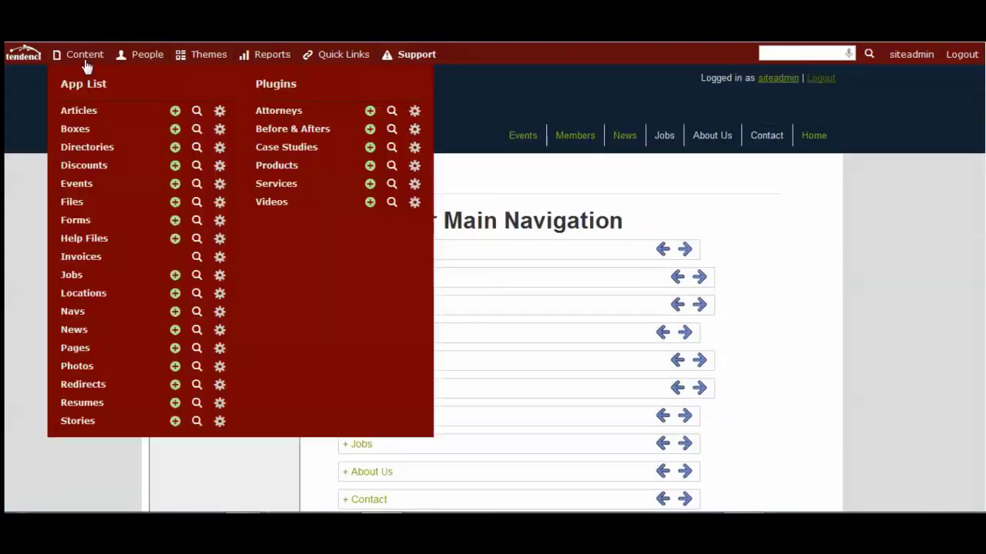
left_click(177, 115)
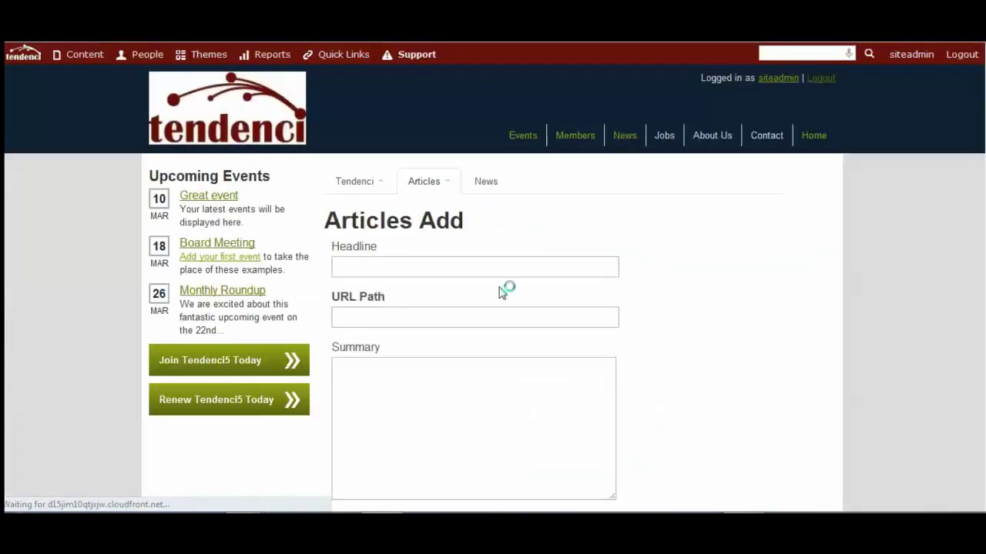
scroll(761, 381, "down", 1)
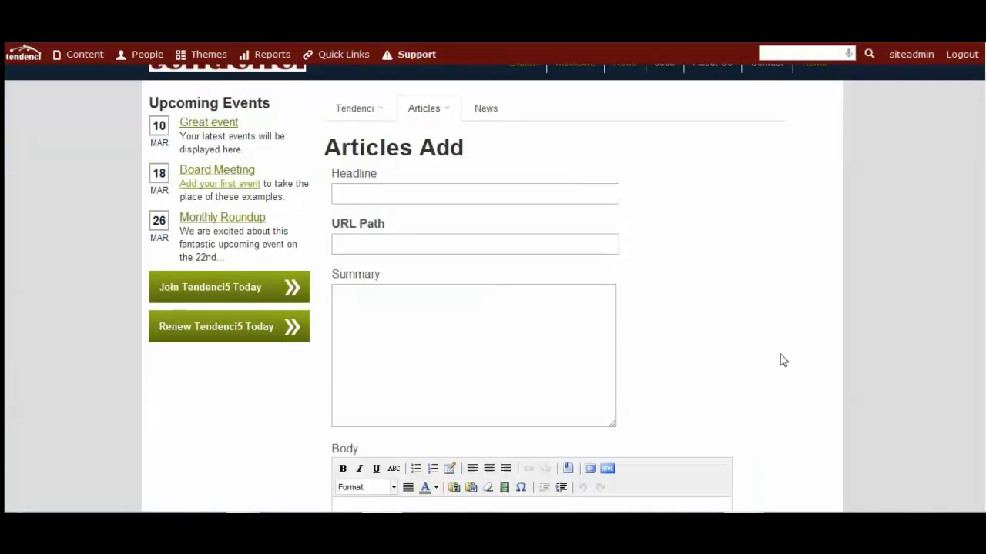
scroll(774, 366, "down", 1)
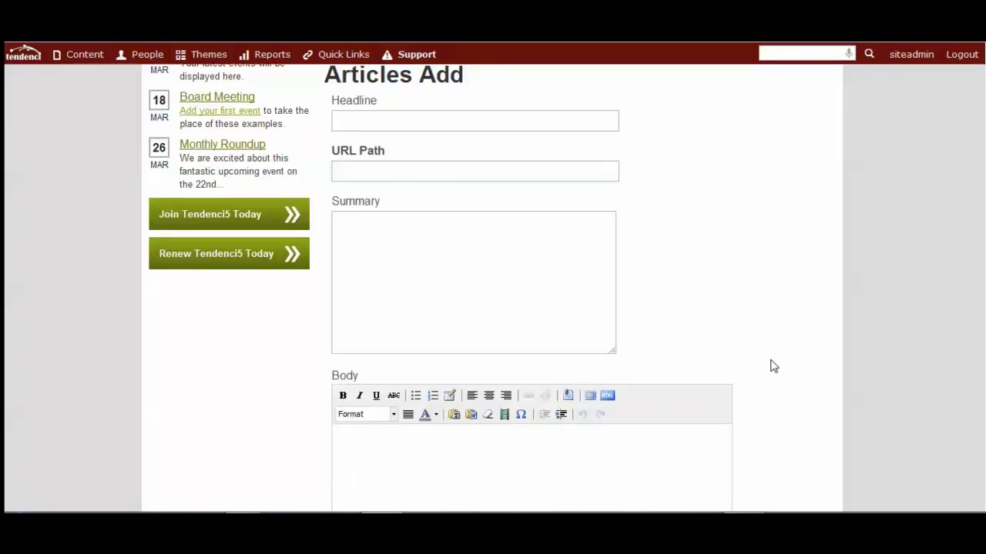
scroll(768, 366, "up", 1)
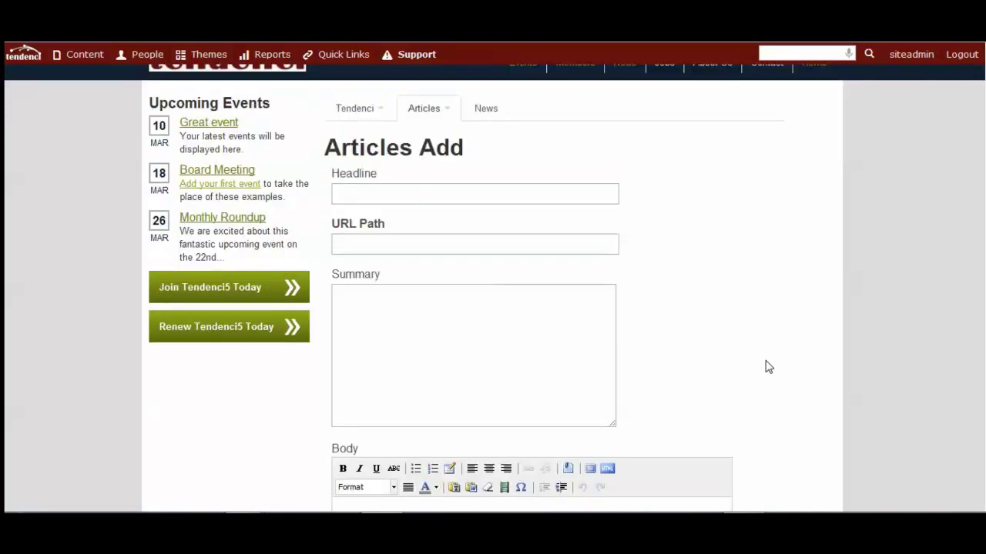
scroll(768, 364, "up", 1)
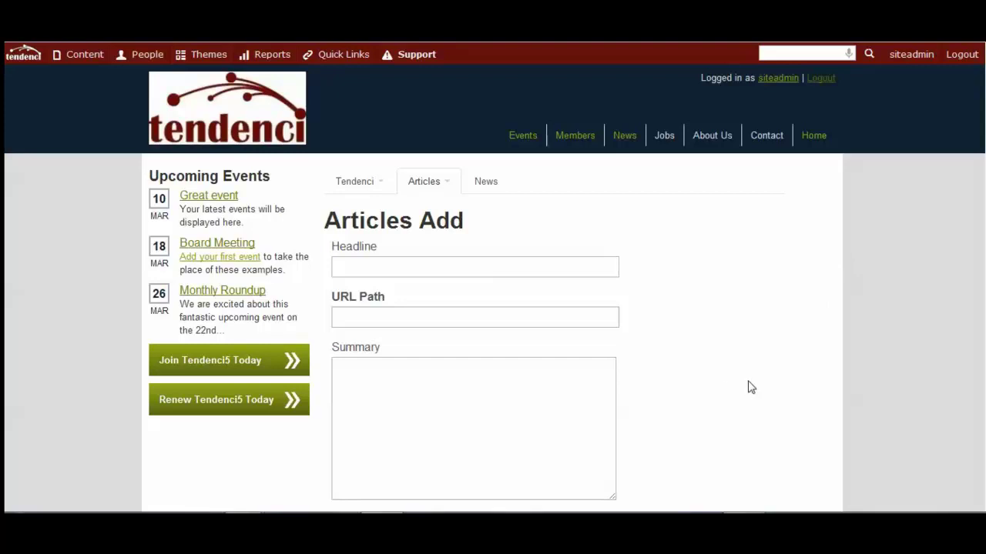
- Examine the new article form's body, tags, source, website, release date and time zone fields
scroll(639, 400, "down", 2)
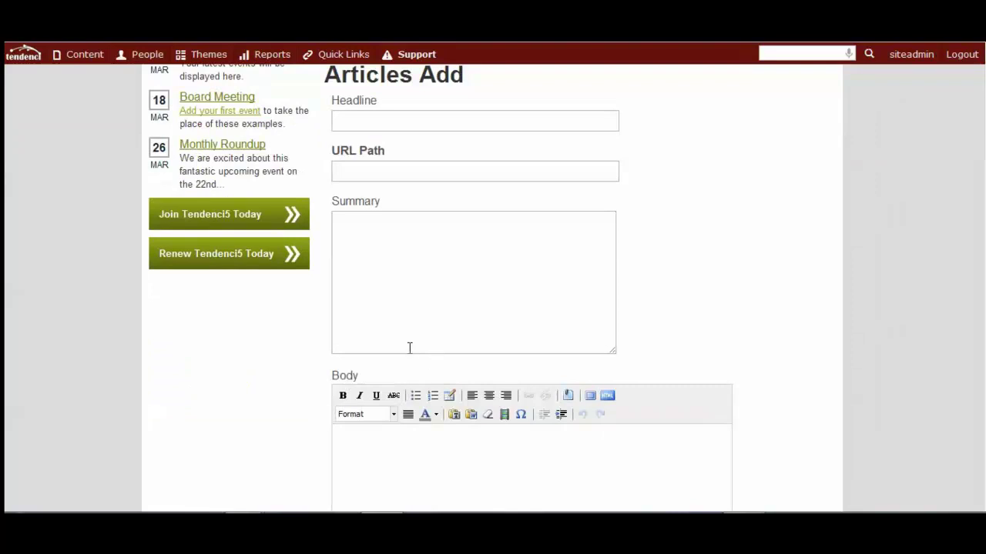
scroll(392, 343, "down", 2)
scroll(348, 337, "down", 2)
scroll(352, 336, "up", 5)
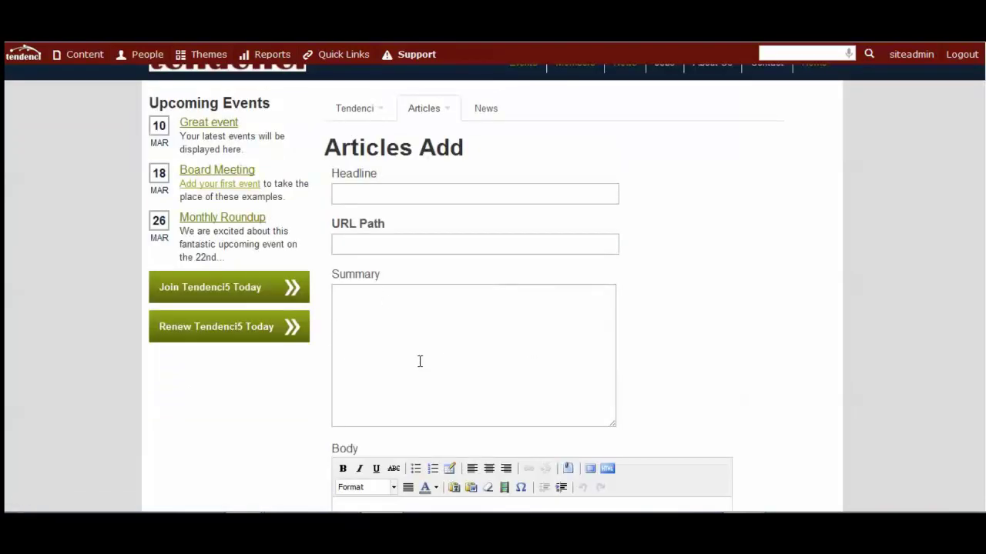
scroll(413, 355, "down", 1)
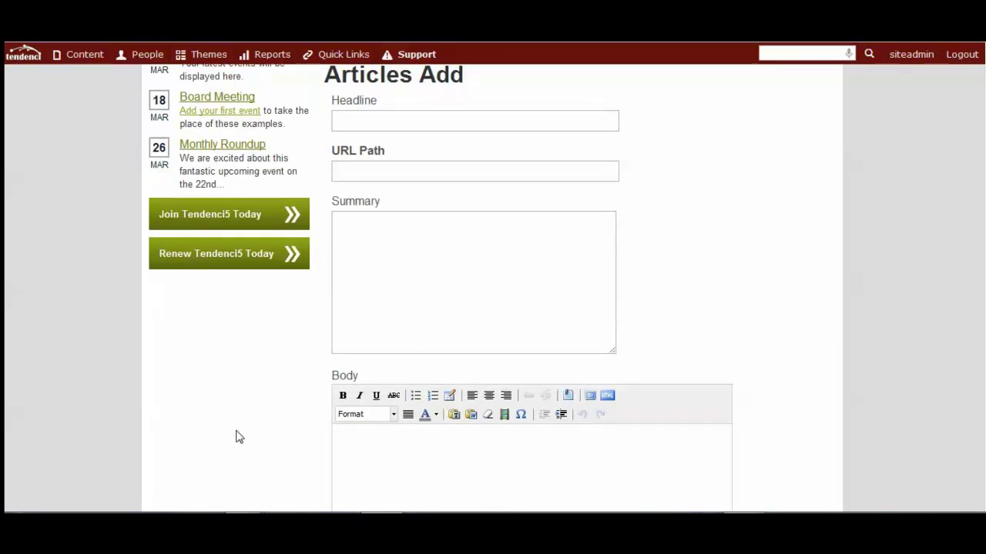
scroll(239, 437, "down", 3)
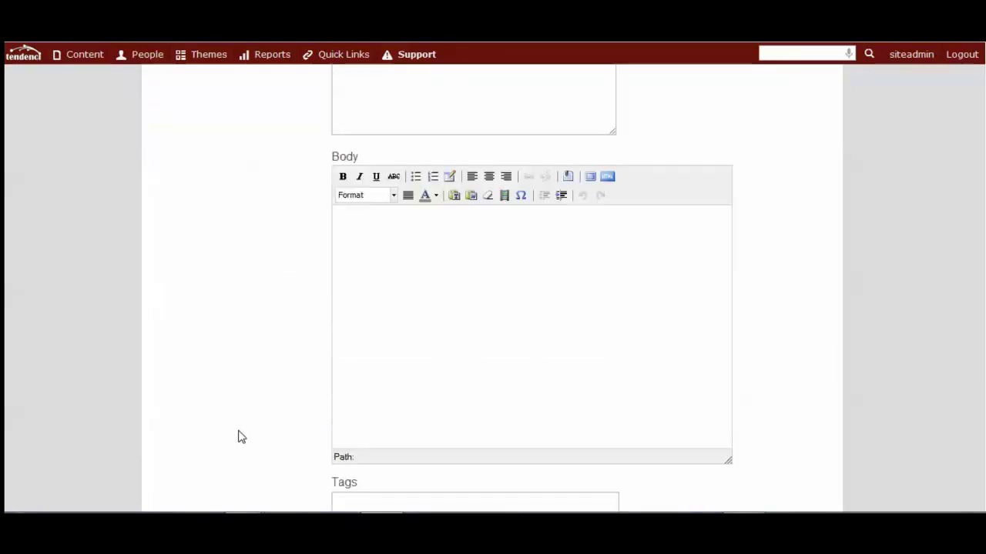
scroll(241, 438, "down", 2)
scroll(242, 437, "down", 1)
scroll(277, 408, "up", 2)
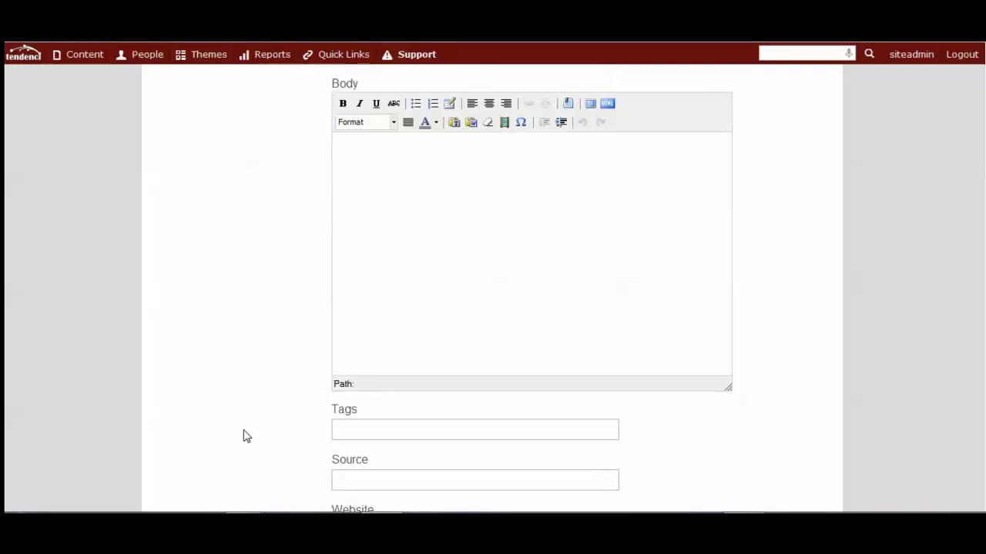
scroll(302, 304, "down", 2)
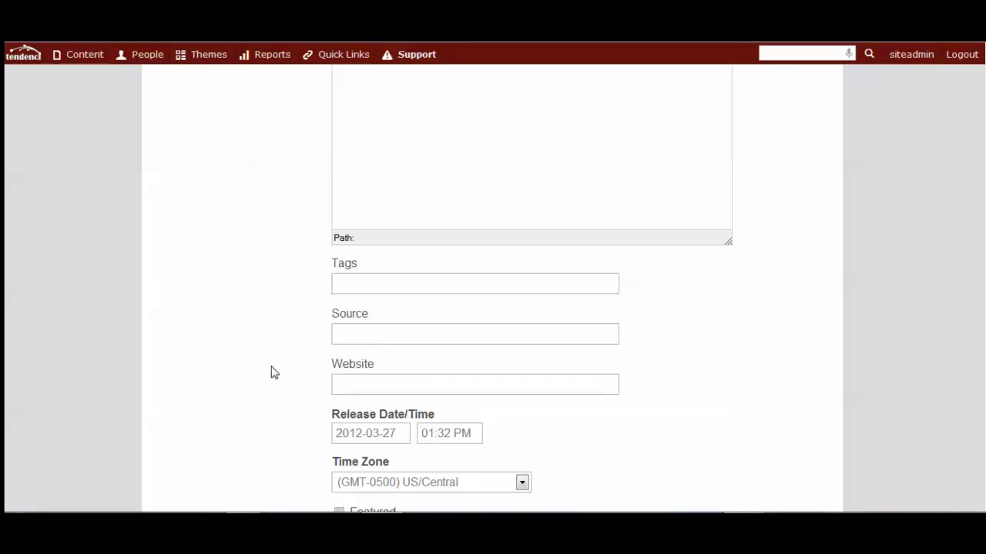
- Check the new article's time zone choices, keeping US/Central selected, and review the Featured and Official Content options
scroll(265, 375, "down", 2)
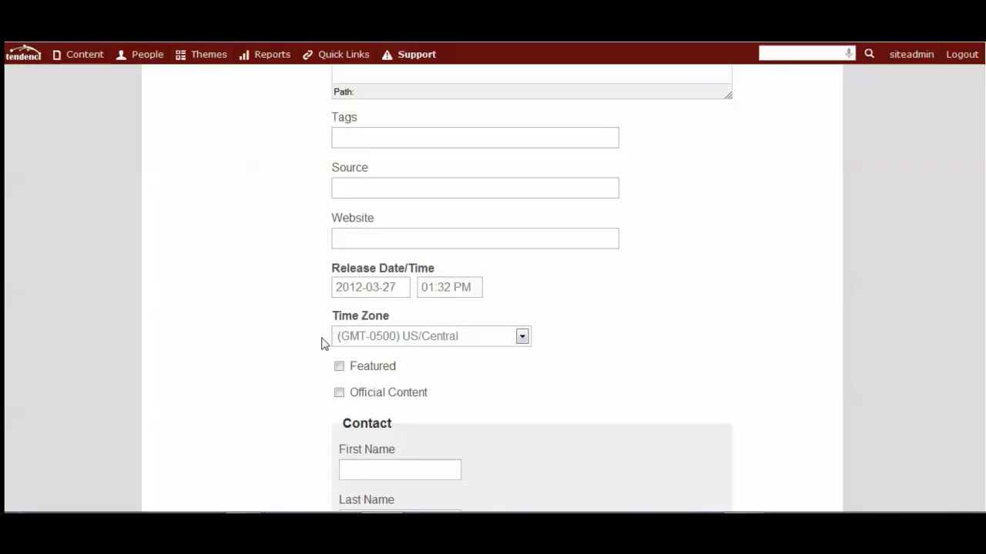
scroll(323, 344, "down", 1)
left_click(471, 264)
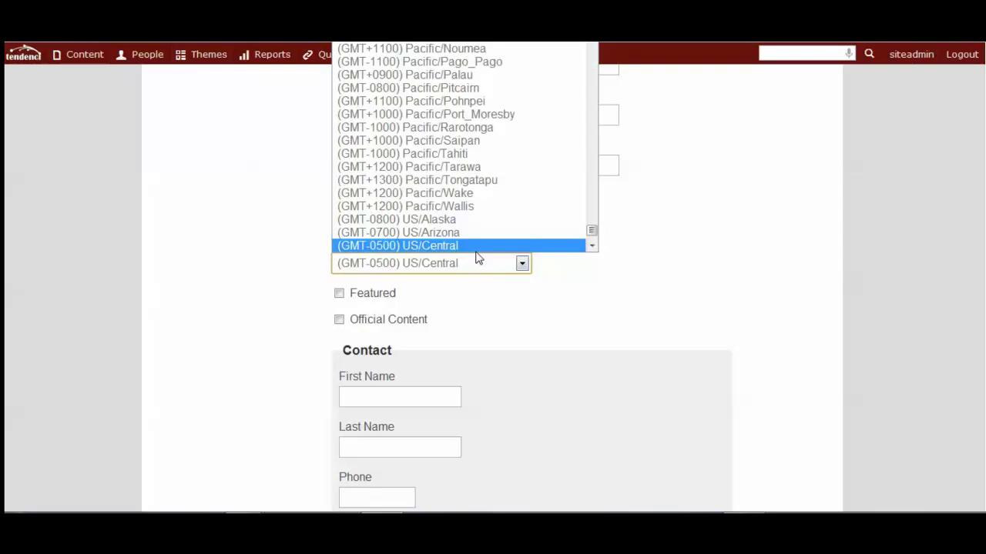
left_click(475, 257)
scroll(481, 290, "down", 1)
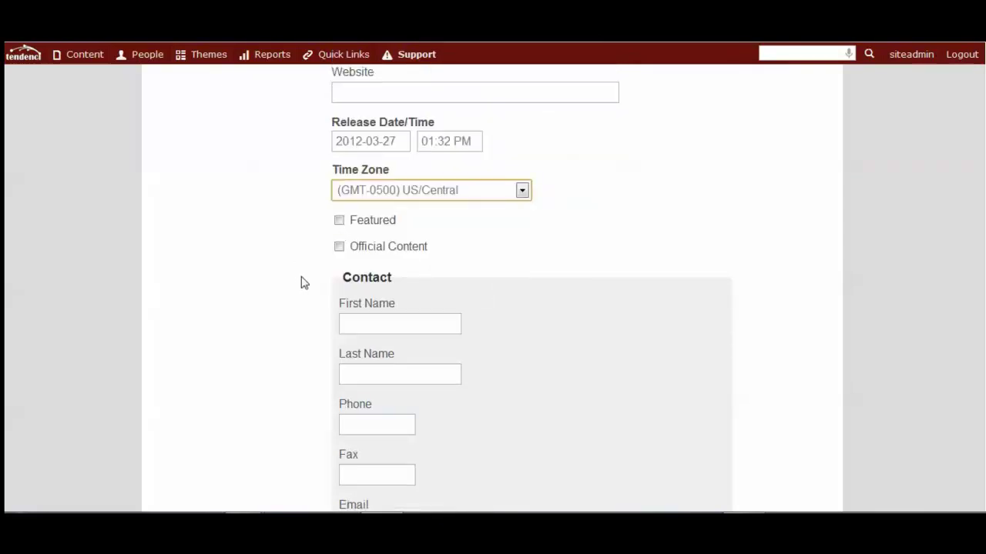
- Review the article form's contact fields, permissions and administrator-only settings
scroll(304, 285, "down", 2)
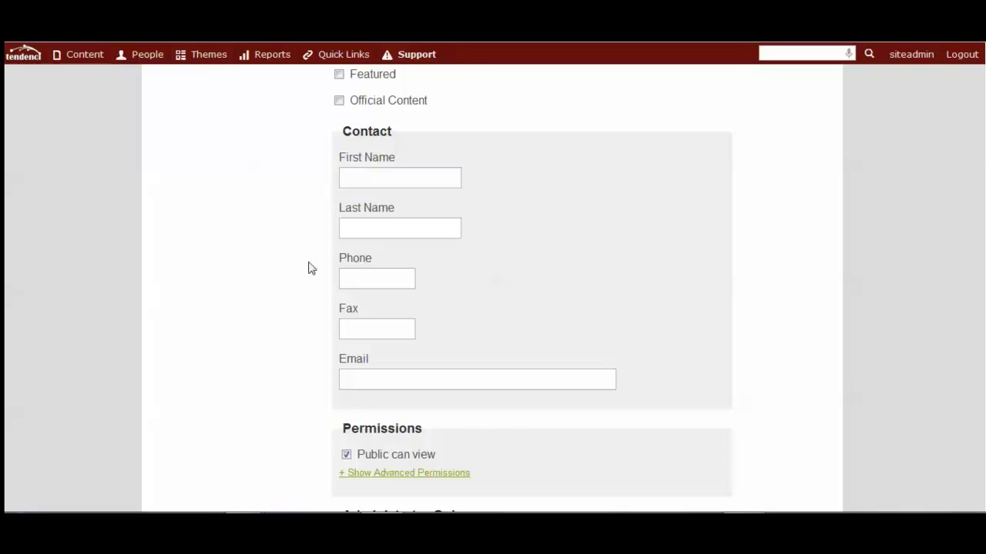
scroll(254, 335, "down", 1)
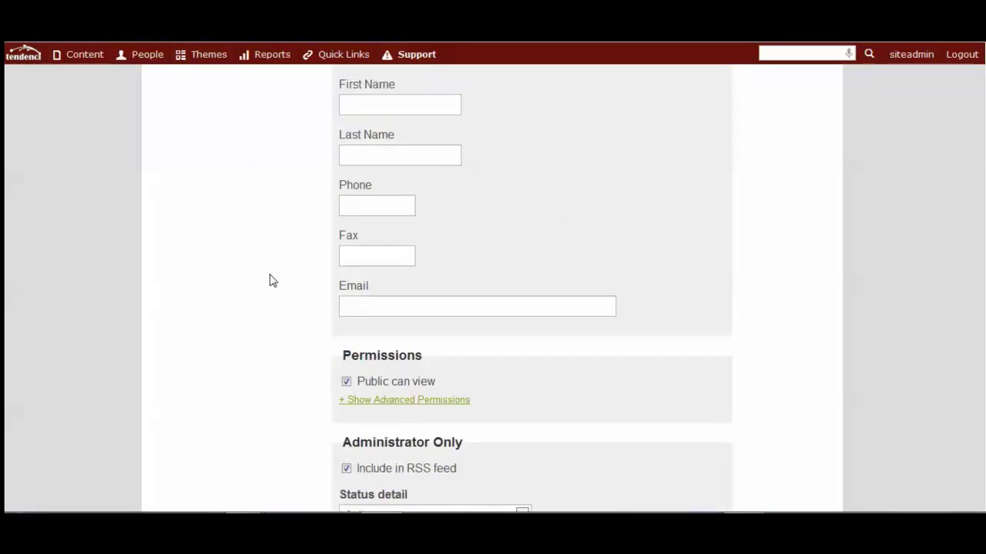
scroll(269, 281, "down", 2)
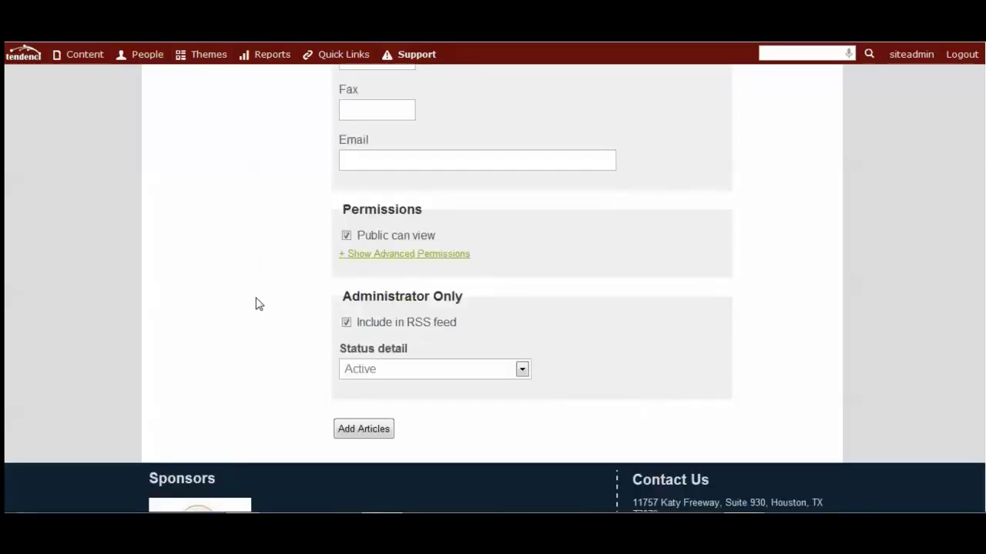
- Expand the article's advanced permissions and review the user, member and group rights along with the RSS feed and status settings
left_click(379, 254)
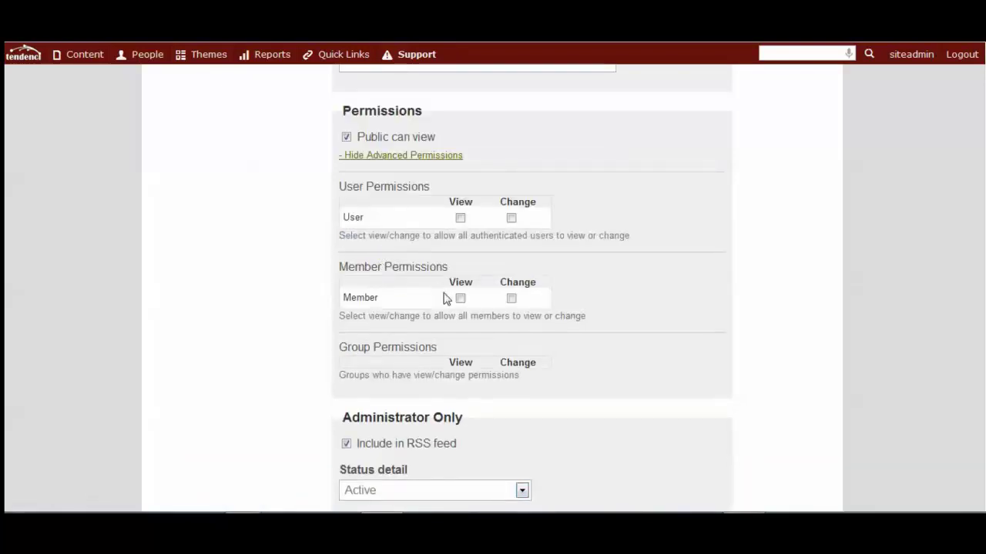
scroll(346, 301, "up", 4)
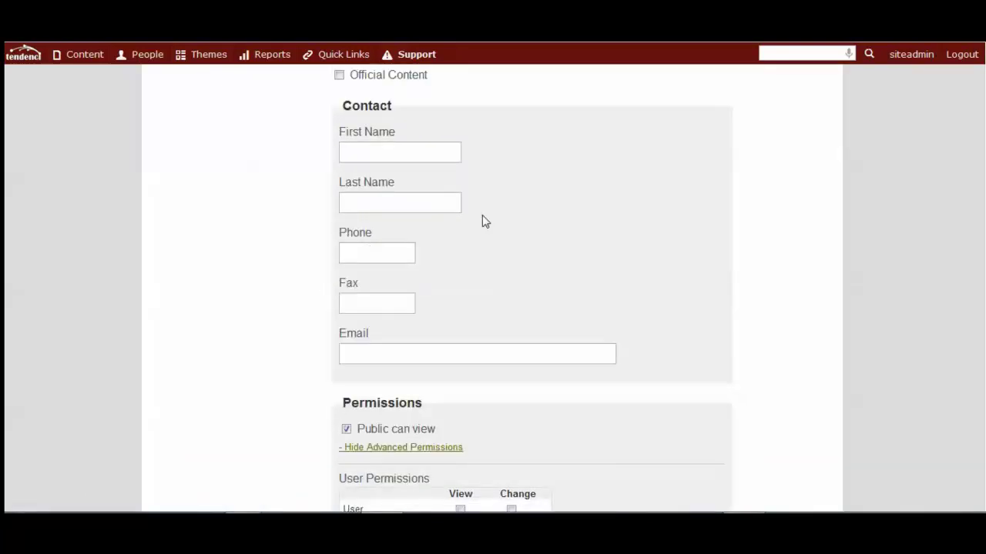
scroll(482, 222, "up", 3)
scroll(475, 284, "down", 8)
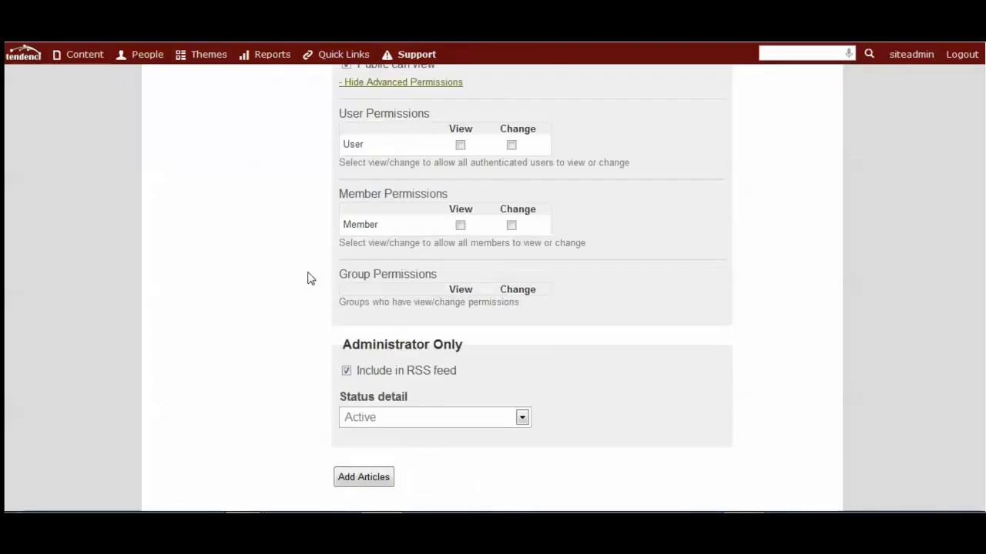
scroll(308, 278, "down", 2)
scroll(308, 277, "up", 5)
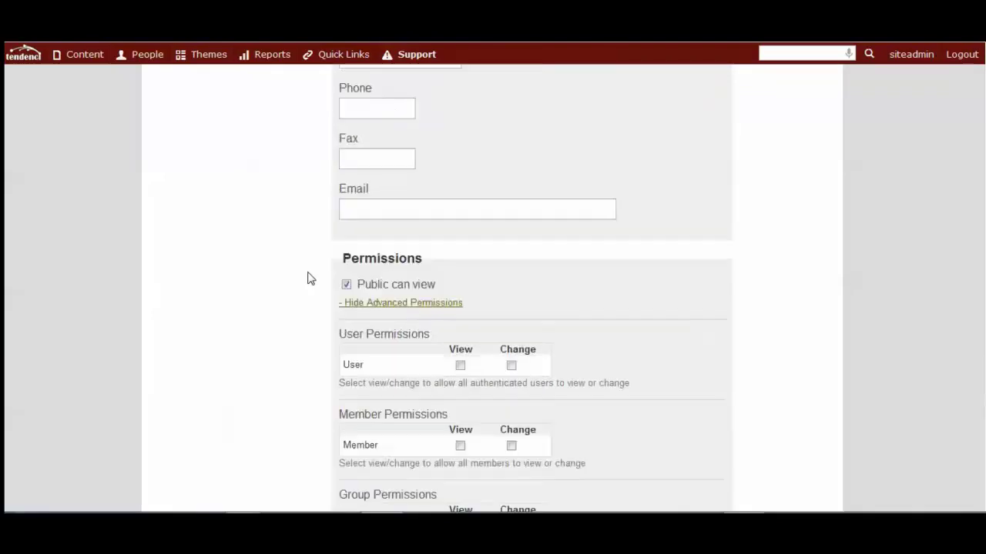
scroll(414, 222, "up", 6)
- Start adding a news item and review its form from the headline and body fields through contact, permissions and status
mouse_move(83, 51)
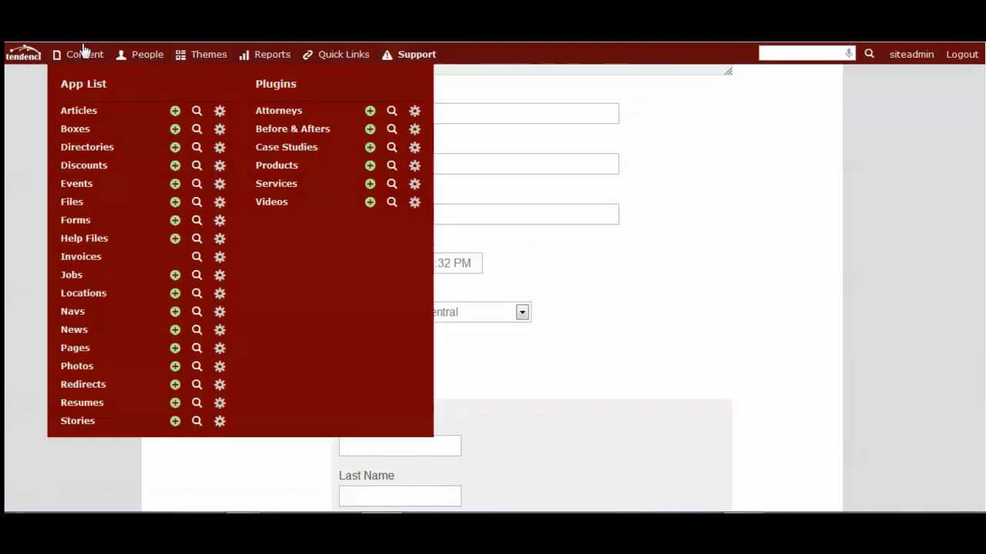
left_click(176, 332)
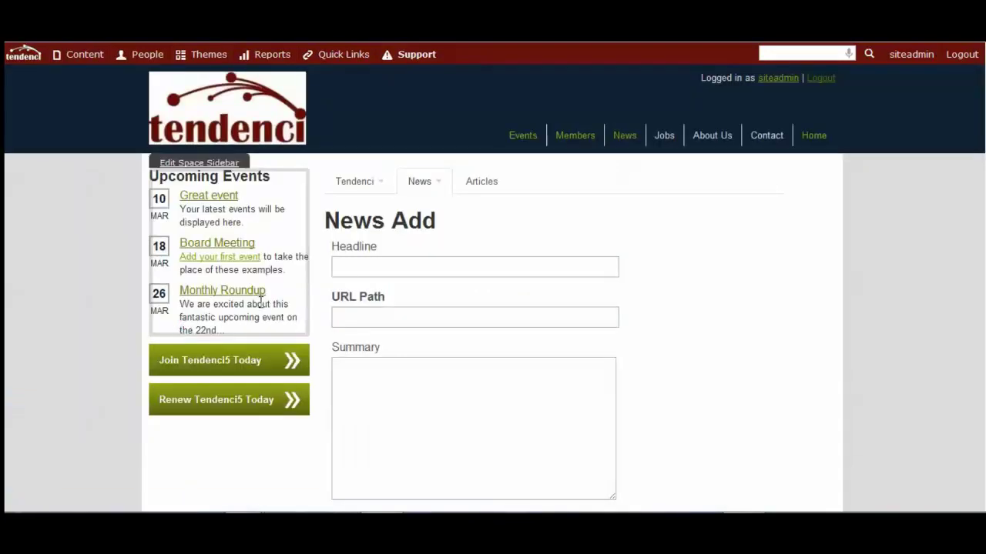
scroll(400, 308, "down", 2)
scroll(474, 316, "down", 6)
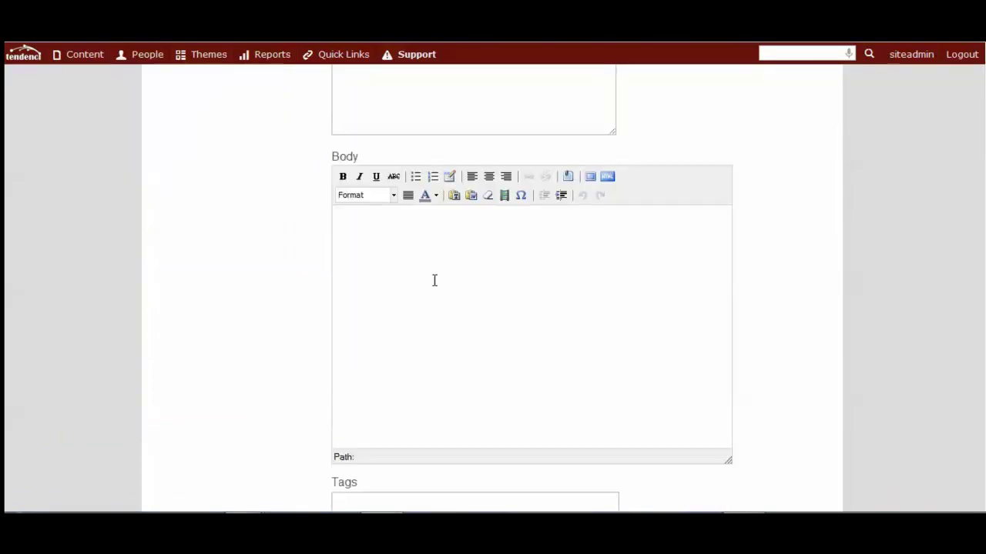
scroll(241, 308, "down", 1)
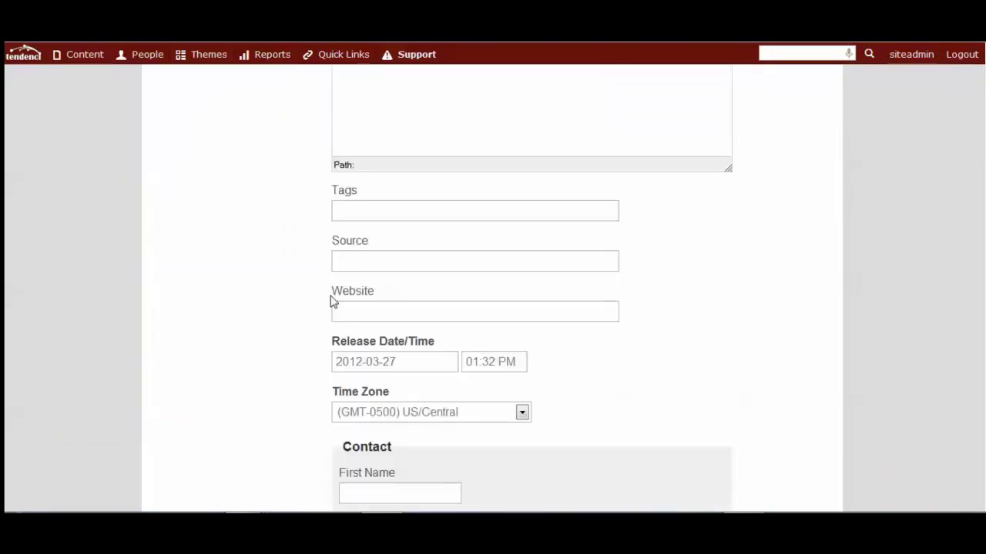
scroll(331, 301, "down", 2)
scroll(362, 263, "down", 7)
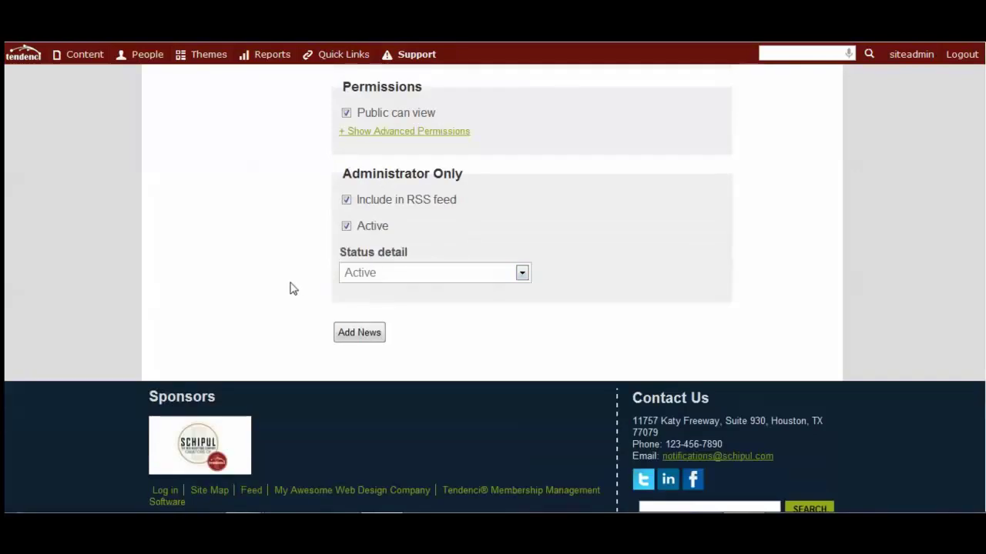
scroll(288, 284, "up", 12)
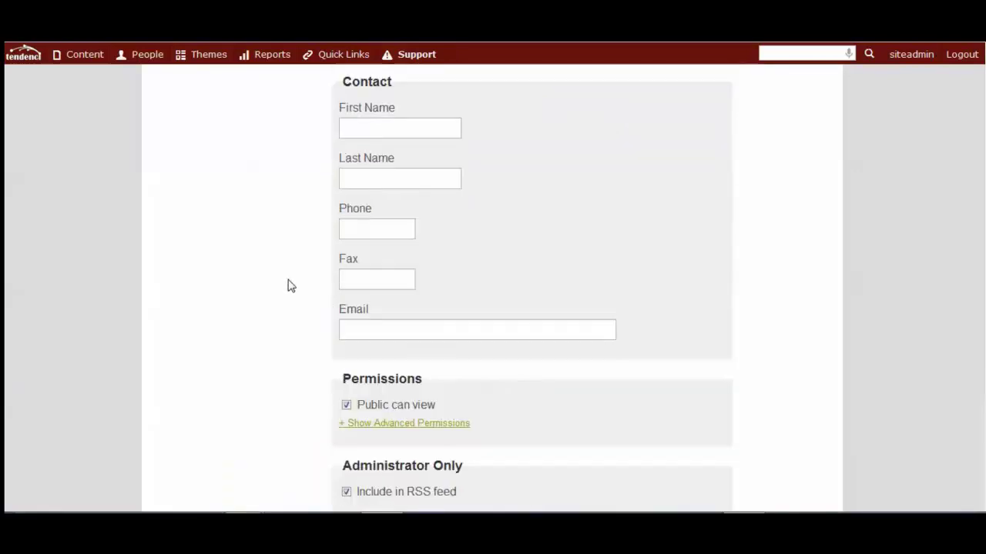
scroll(289, 313, "up", 5)
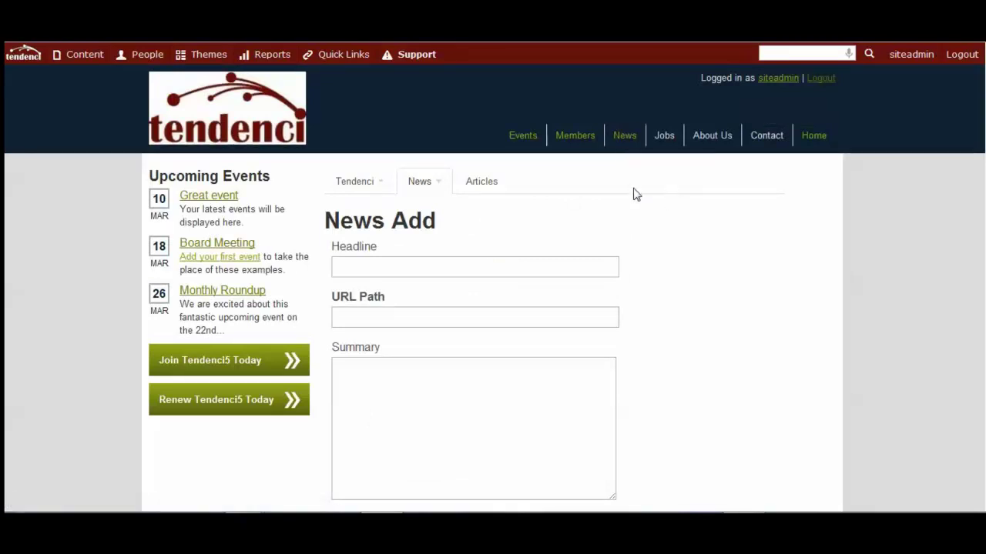
- Examine the home page's Space 2 content choices and news list settings, keeping Featured News with list, and close them without updating
left_click(226, 116)
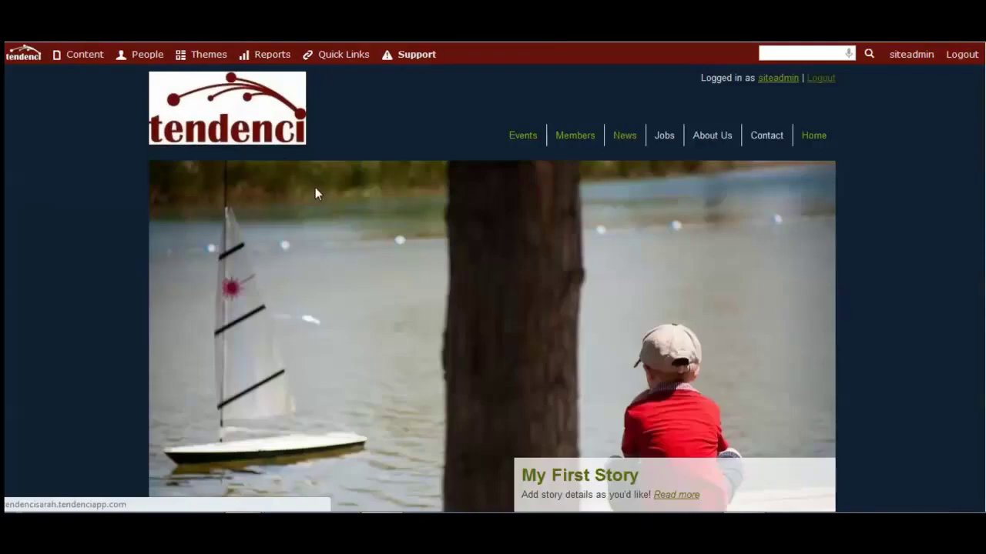
scroll(315, 187, "down", 5)
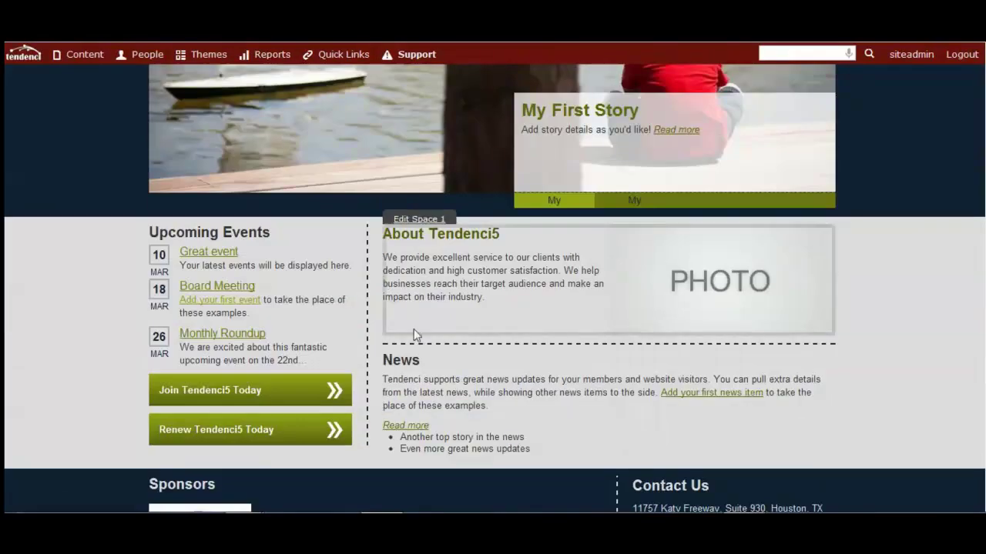
left_click(413, 345)
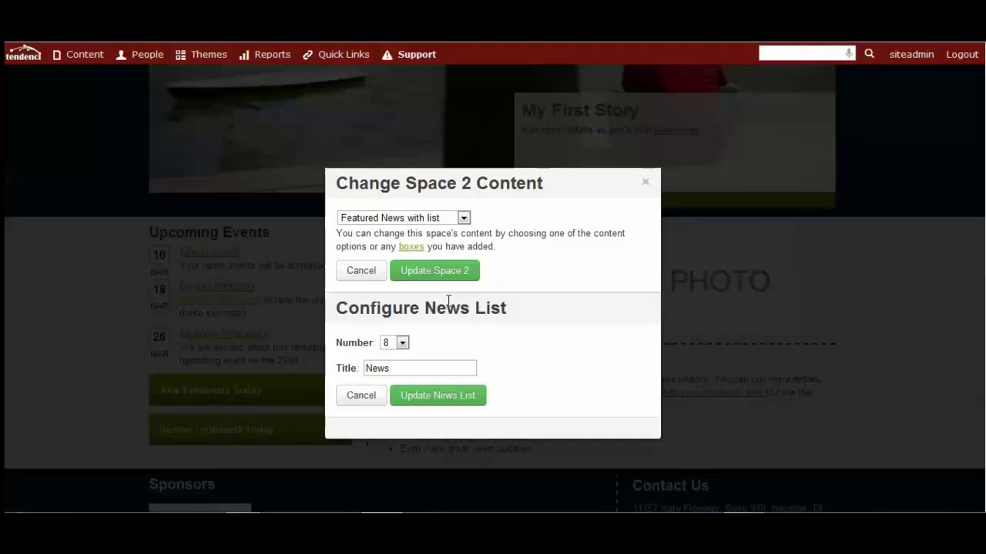
left_click(456, 220)
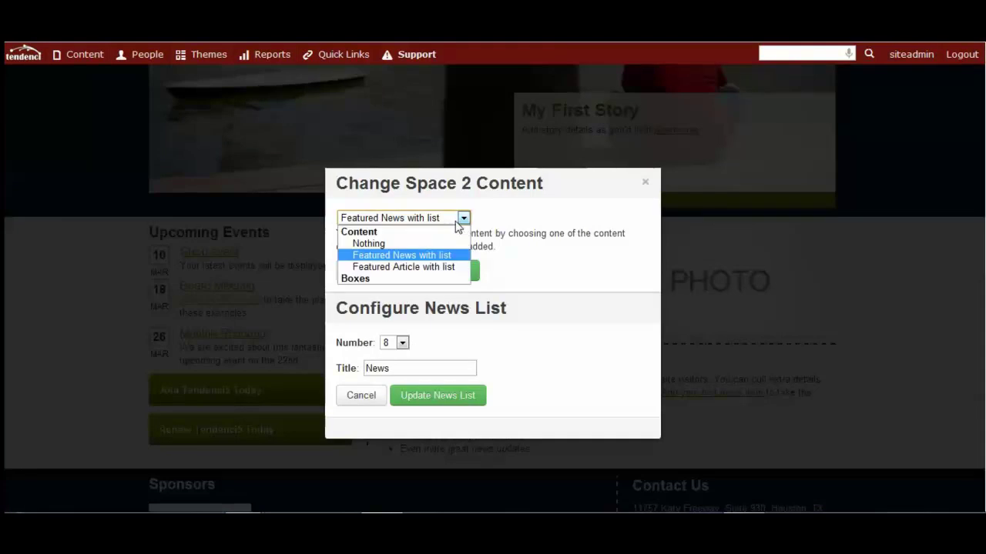
left_click(433, 256)
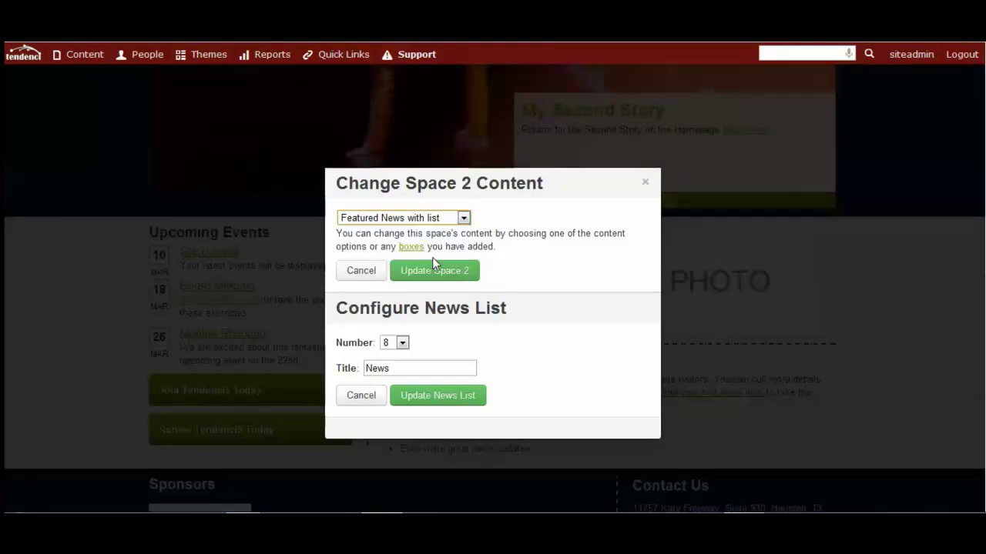
left_click(646, 187)
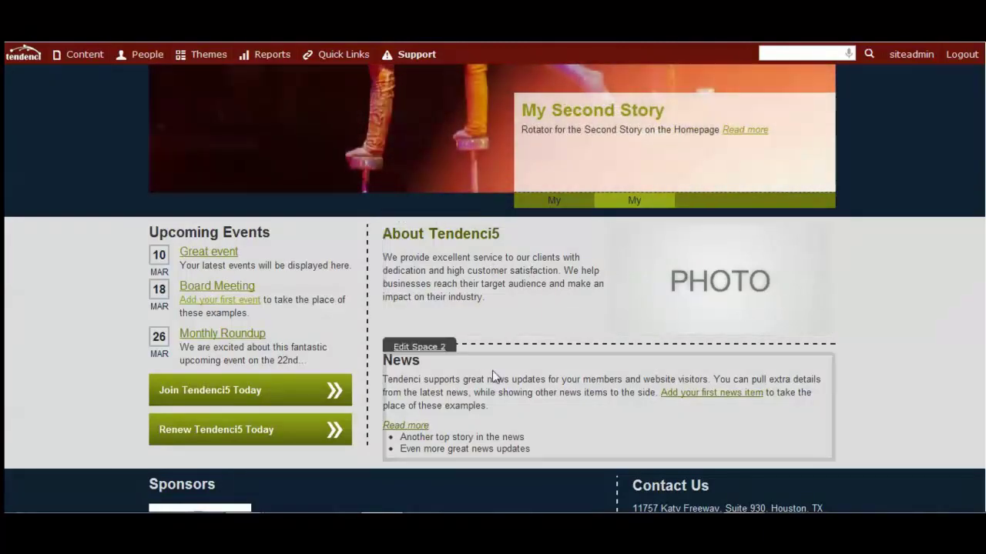
scroll(473, 354, "up", 5)
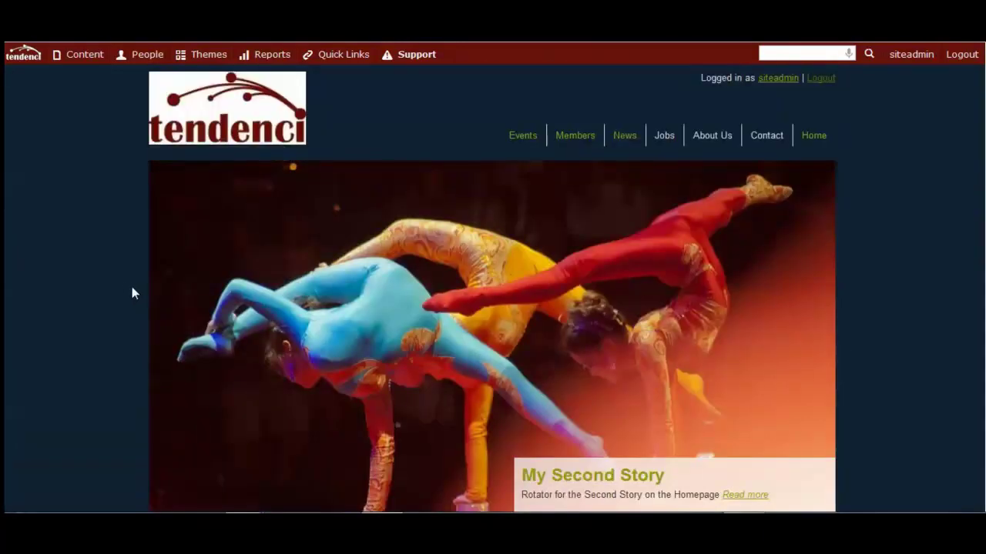